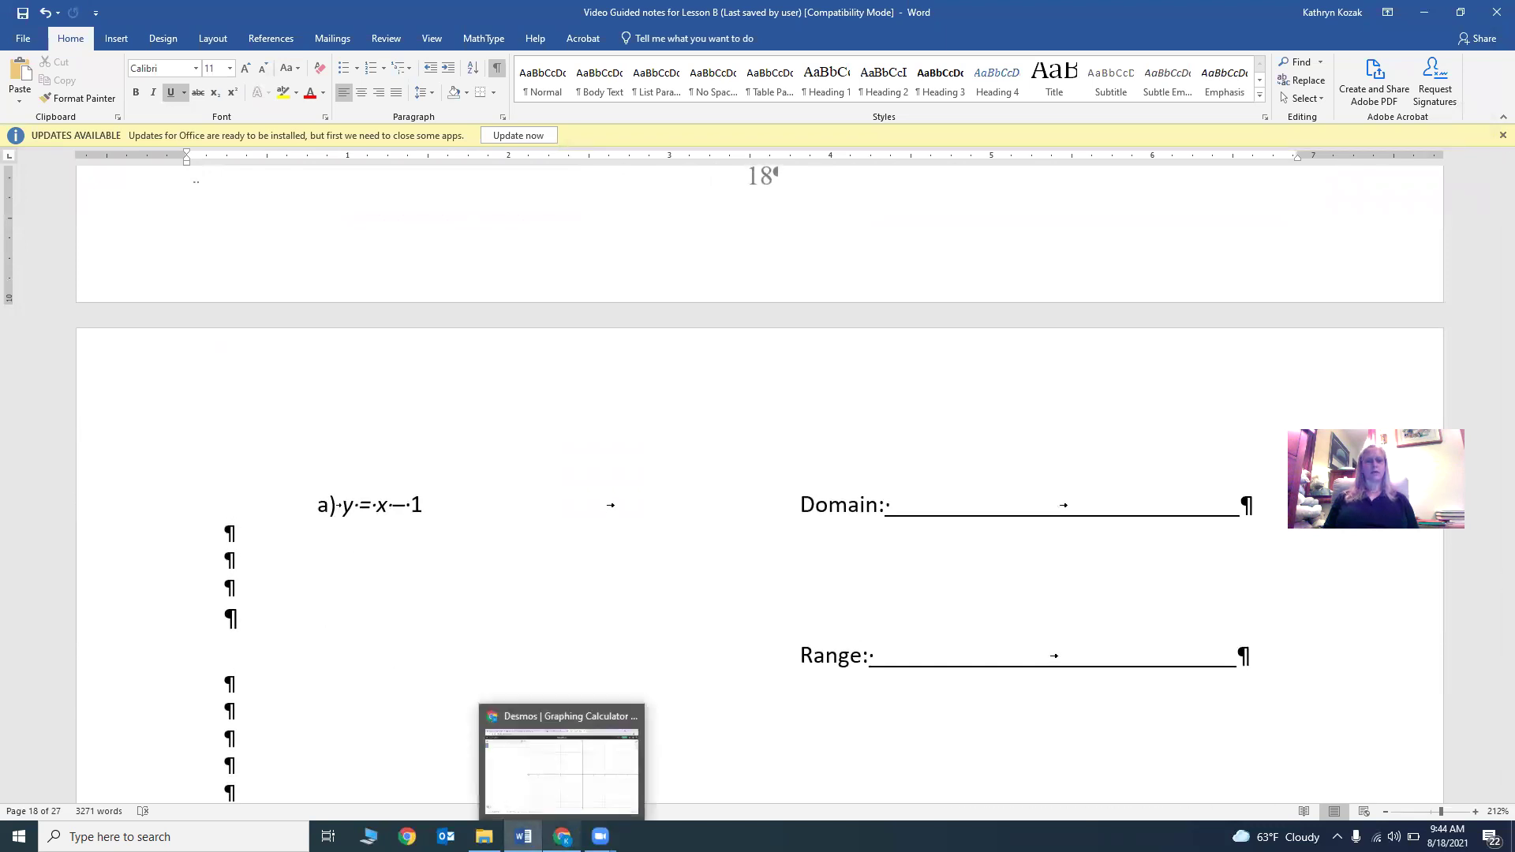
Switch to the Desmos graphing calculator and graph the function y1 = x - 1
click(563, 758)
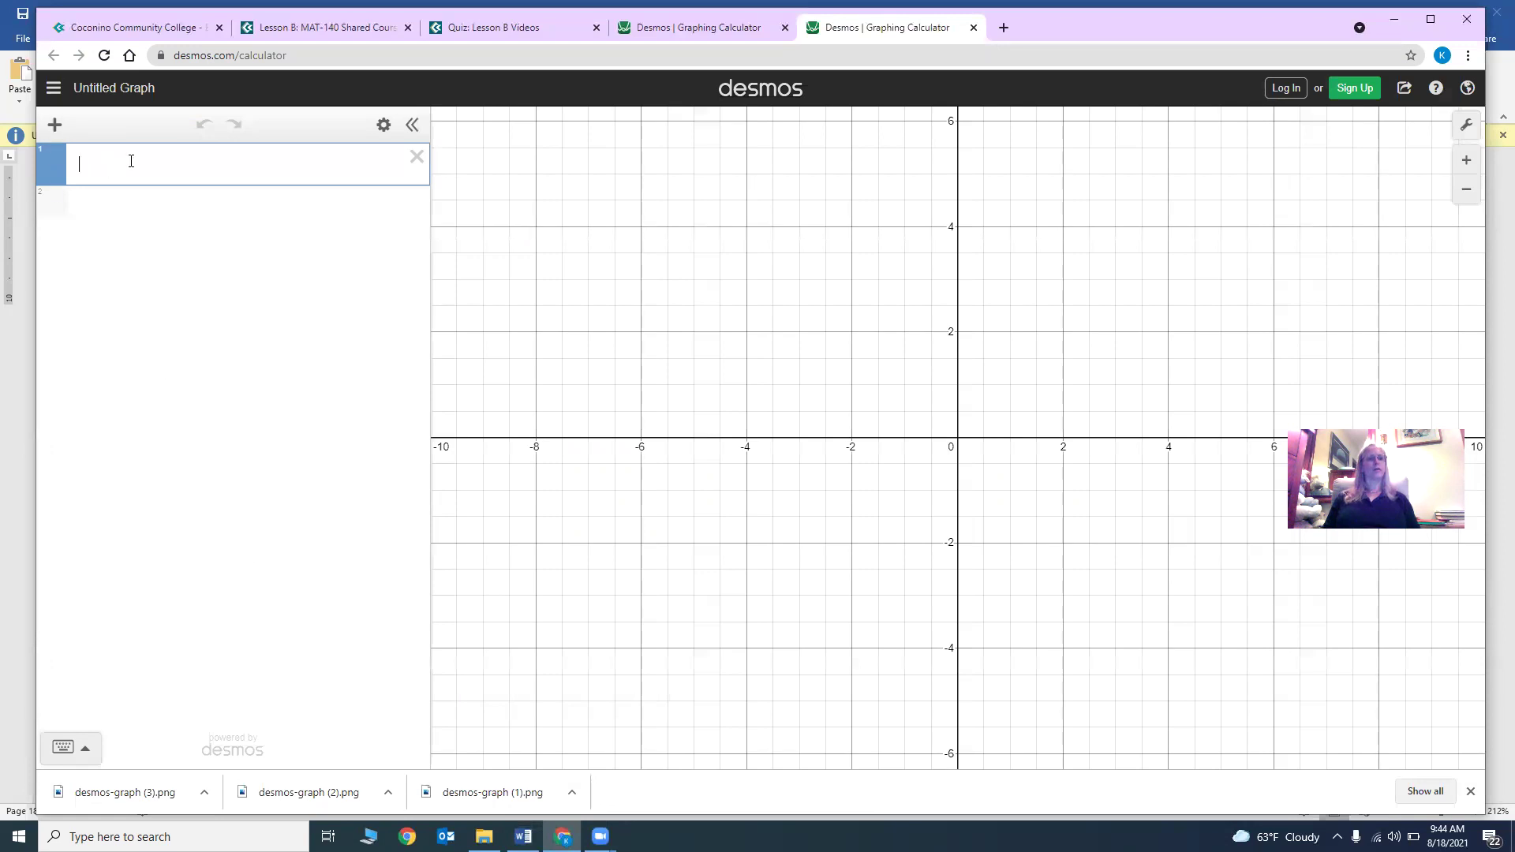
text(y1=x-1)
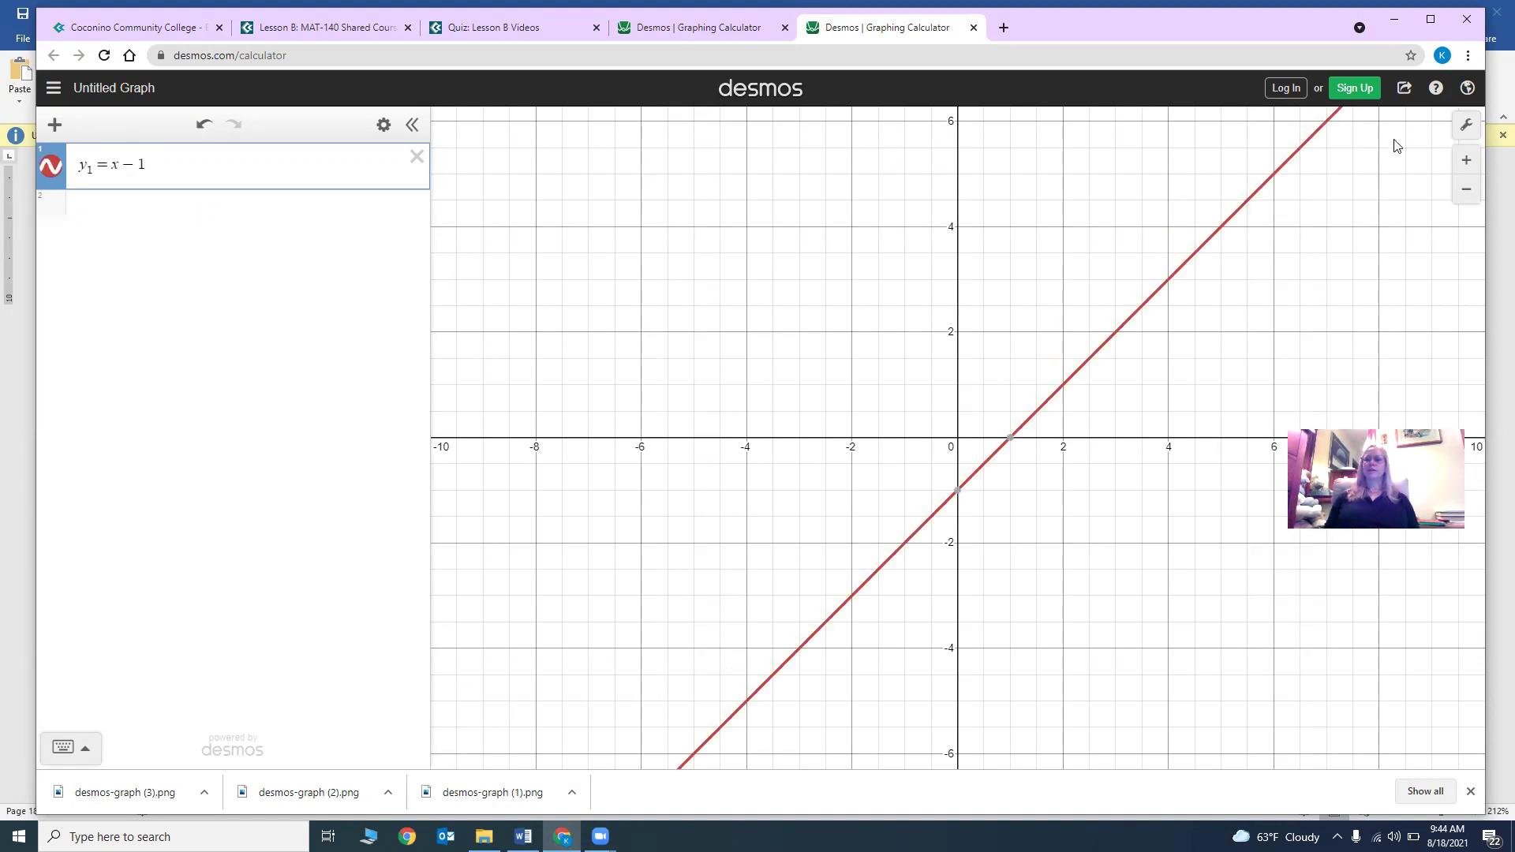
Restrict the graph window's x-axis to the range from -5 to 5
click(1464, 130)
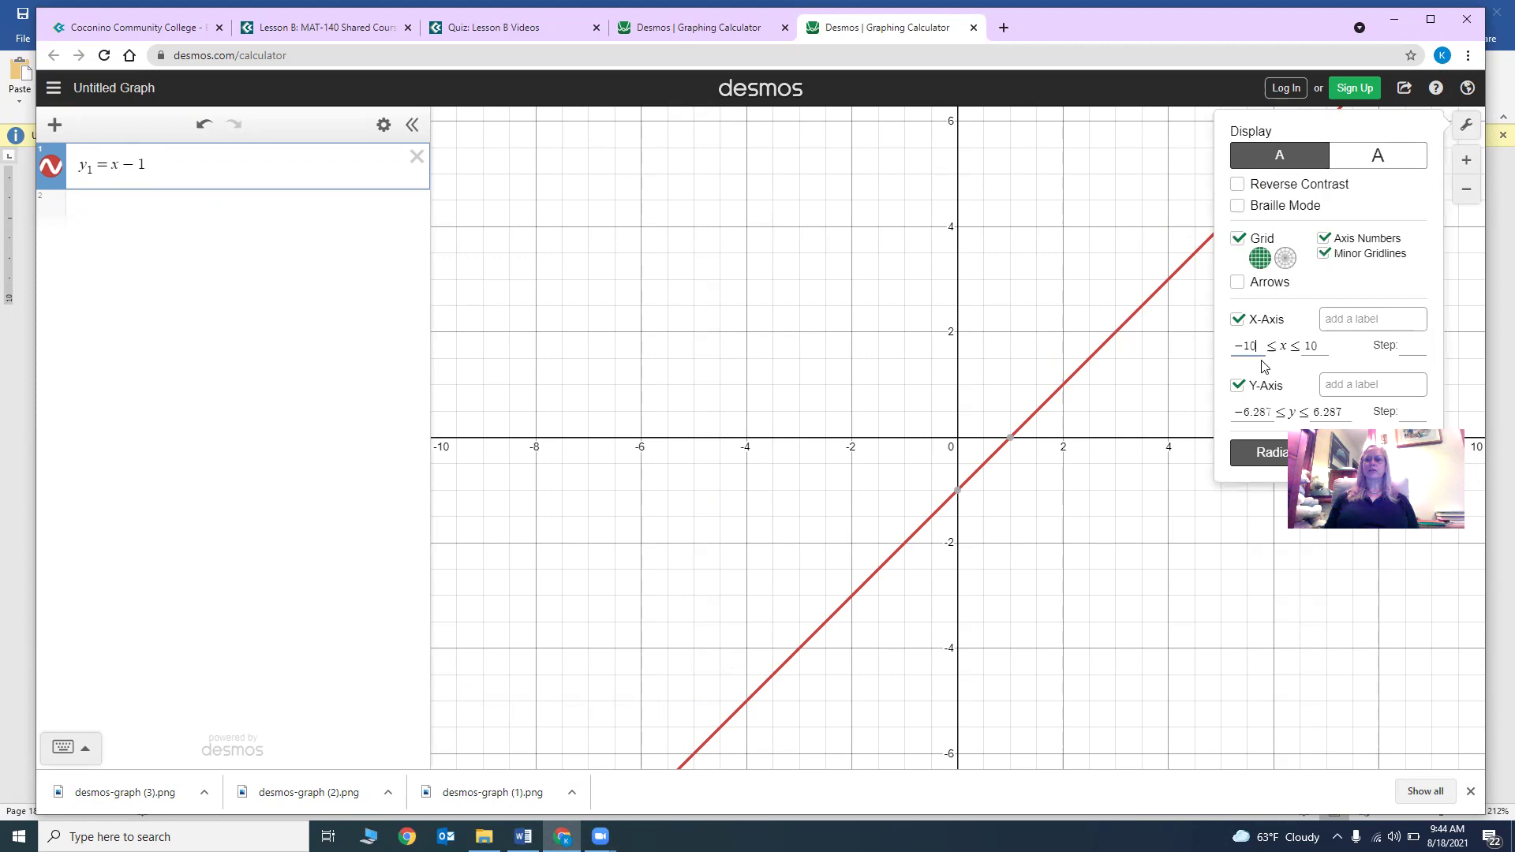
key(BackSpace)
key(BackSpace)
text(5)
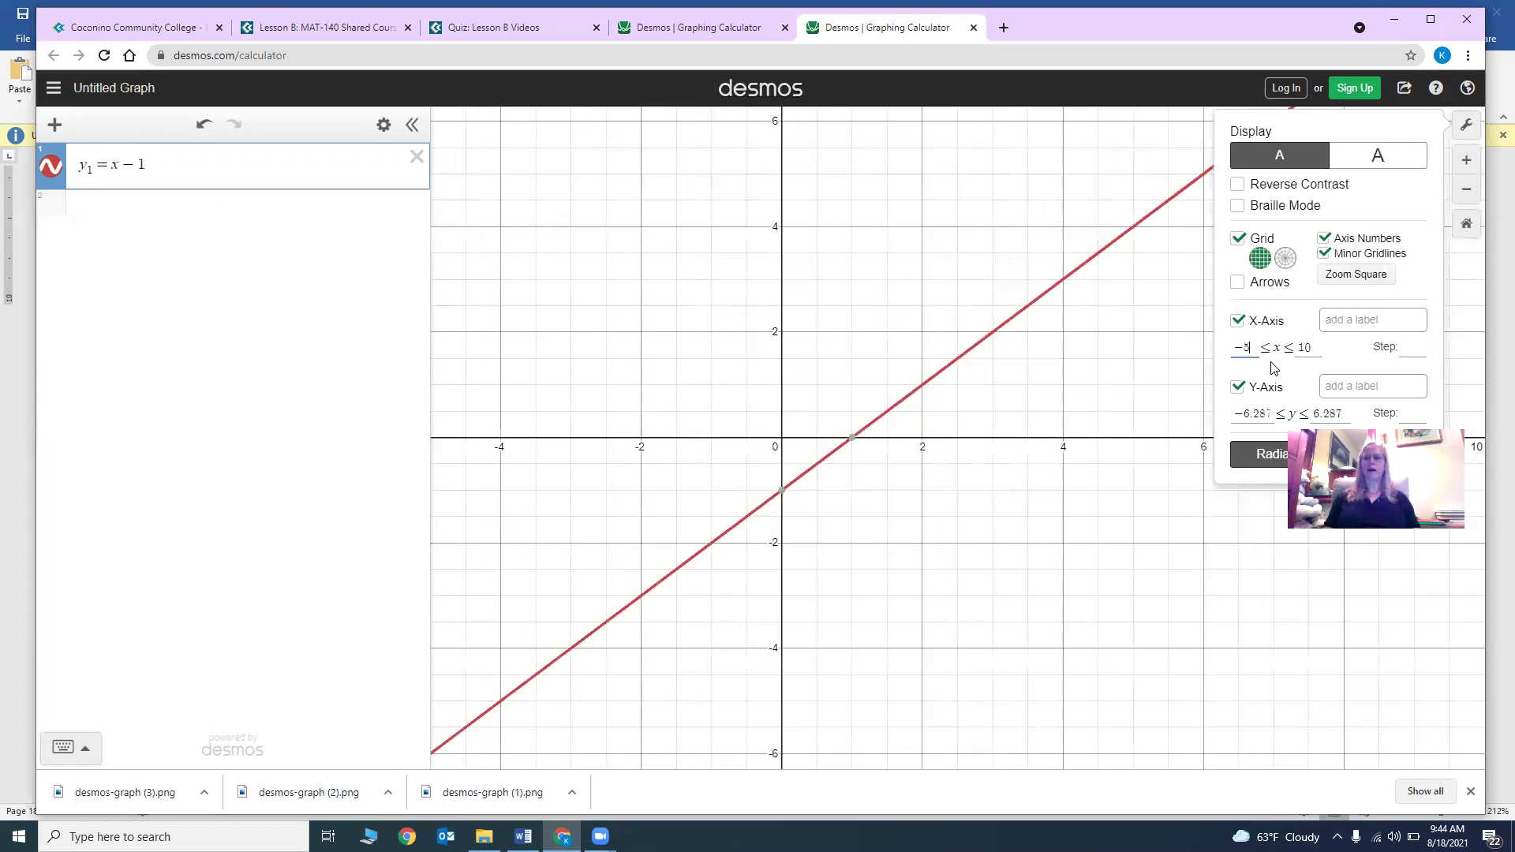
click(1309, 348)
key(BackSpace)
key(BackSpace)
text(5)
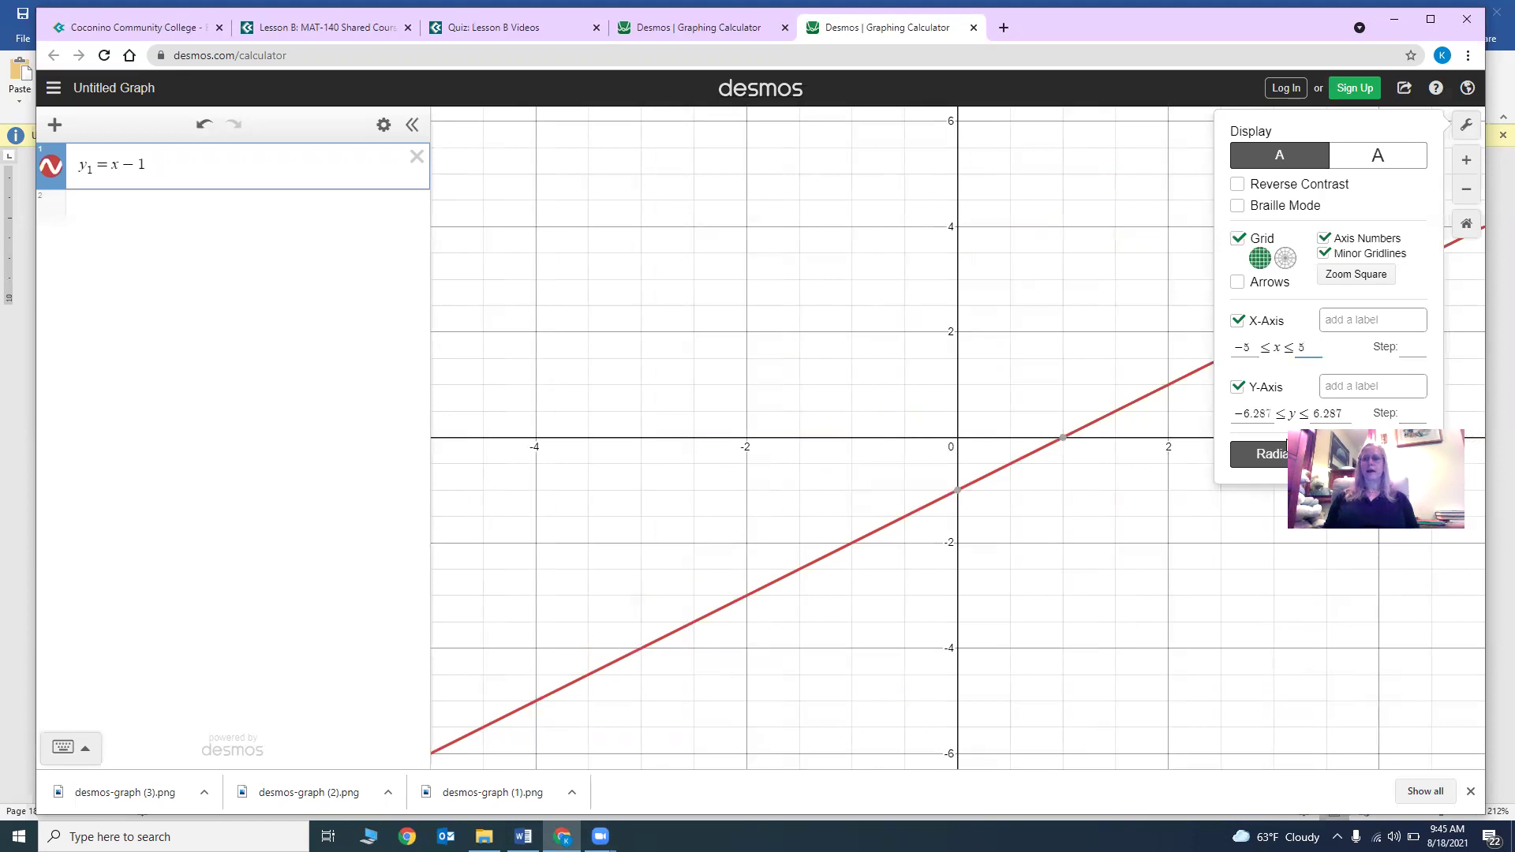
Restrict the graph window's y-axis to the range from -10 to 10 and close the graph settings
click(1273, 417)
key(BackSpace)
key(BackSpace)
key(BackSpace)
key(BackSpace)
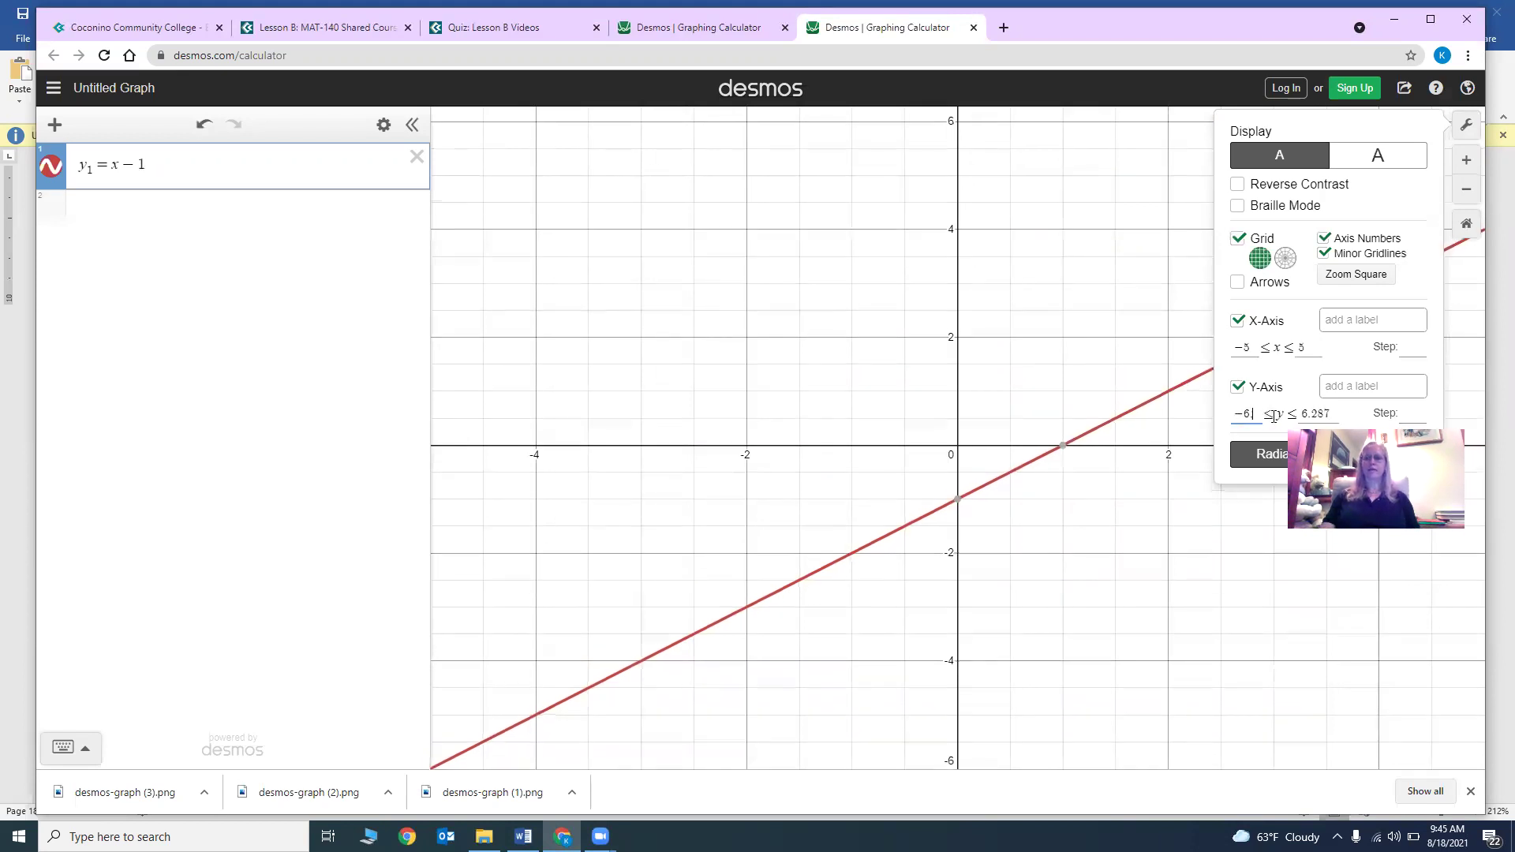
key(BackSpace)
text(10)
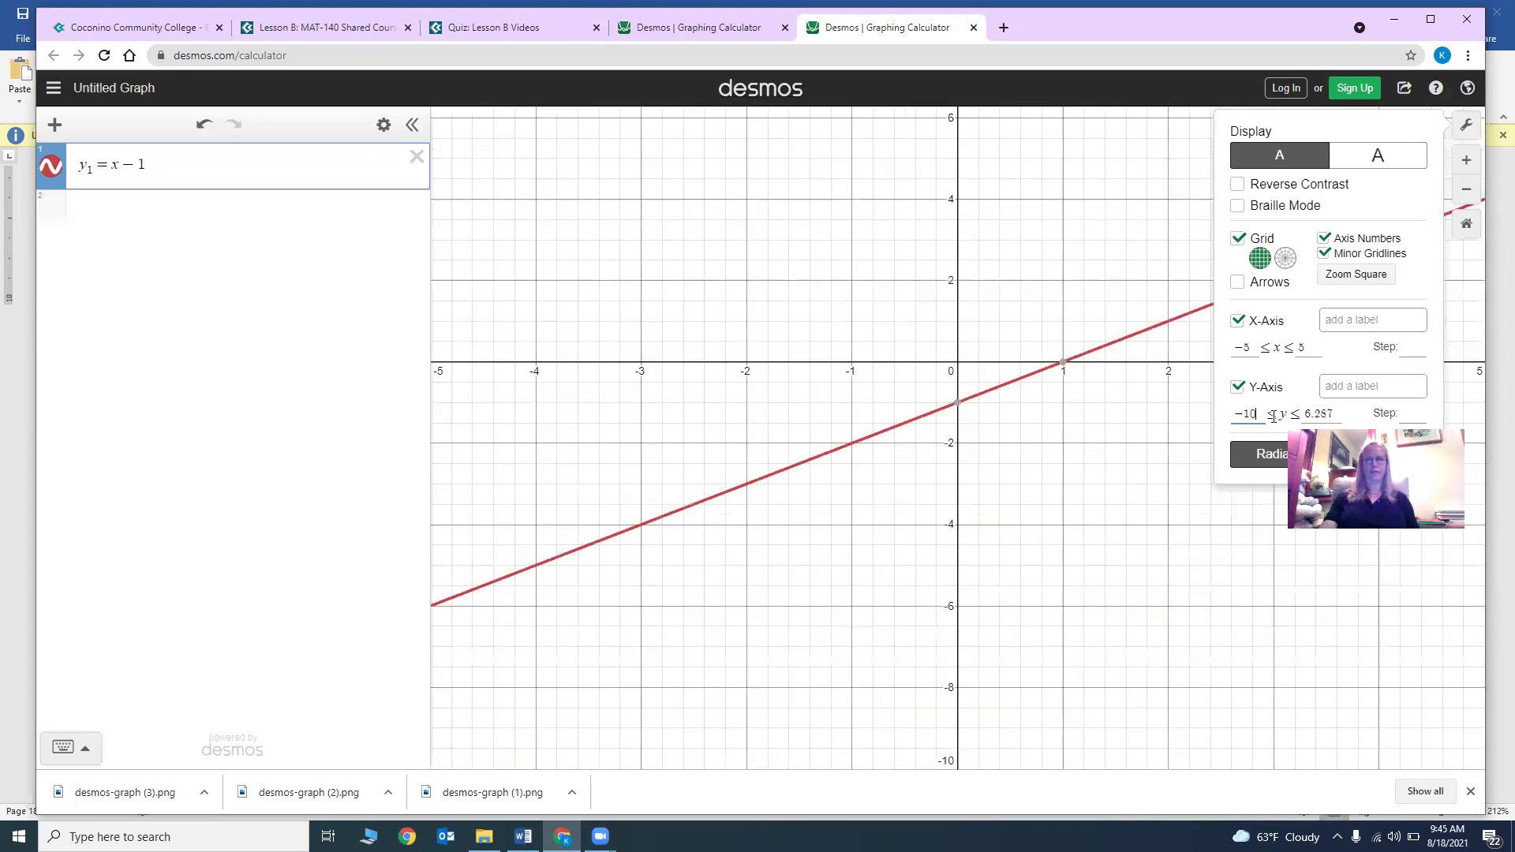
click(1347, 416)
key(BackSpace)
key(BackSpace)
key(BackSpace)
key(BackSpace)
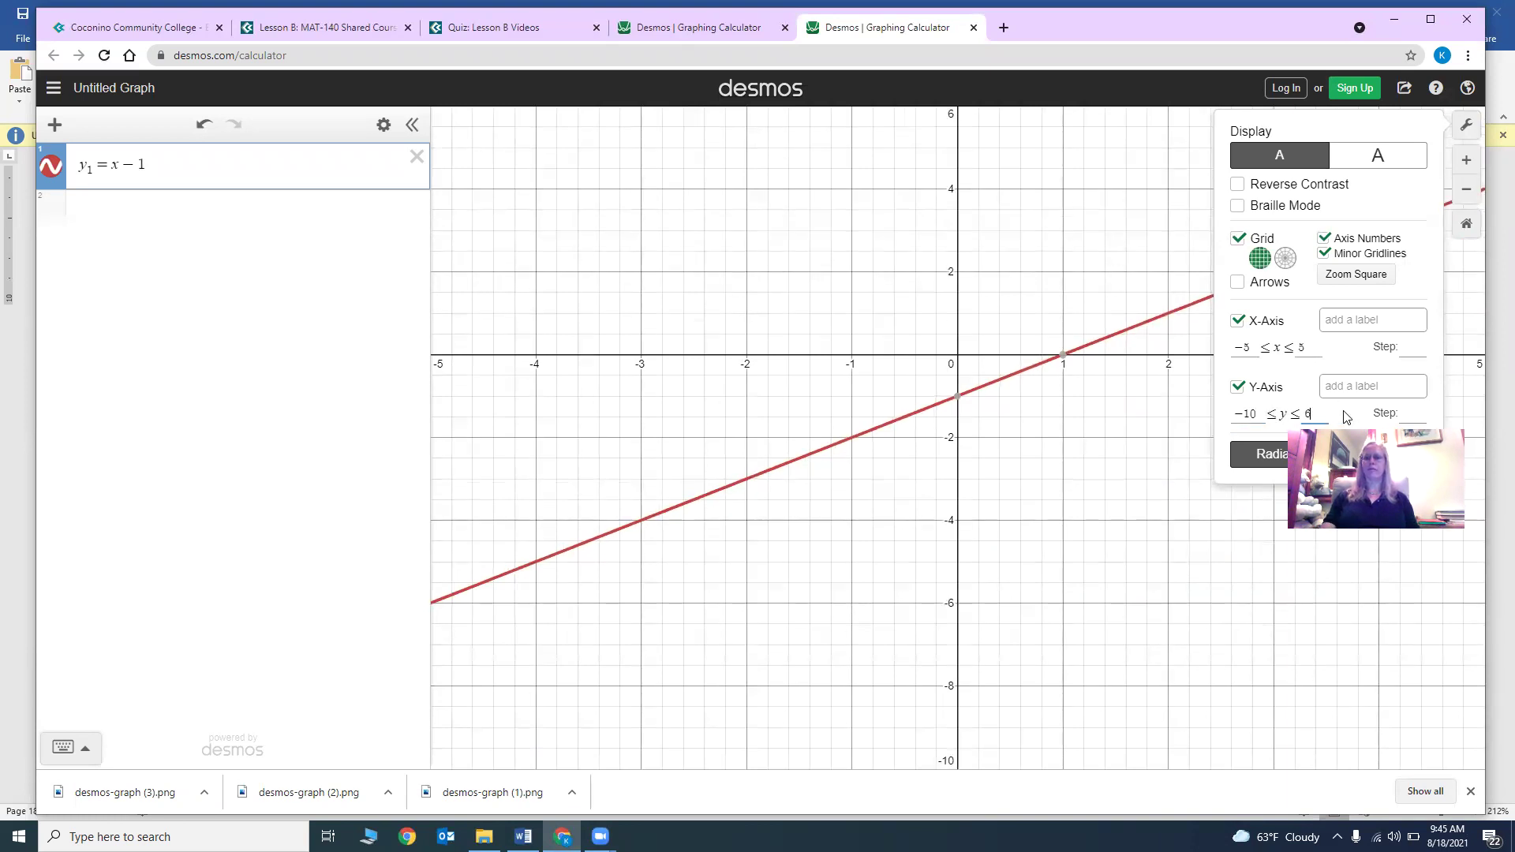
text(10)
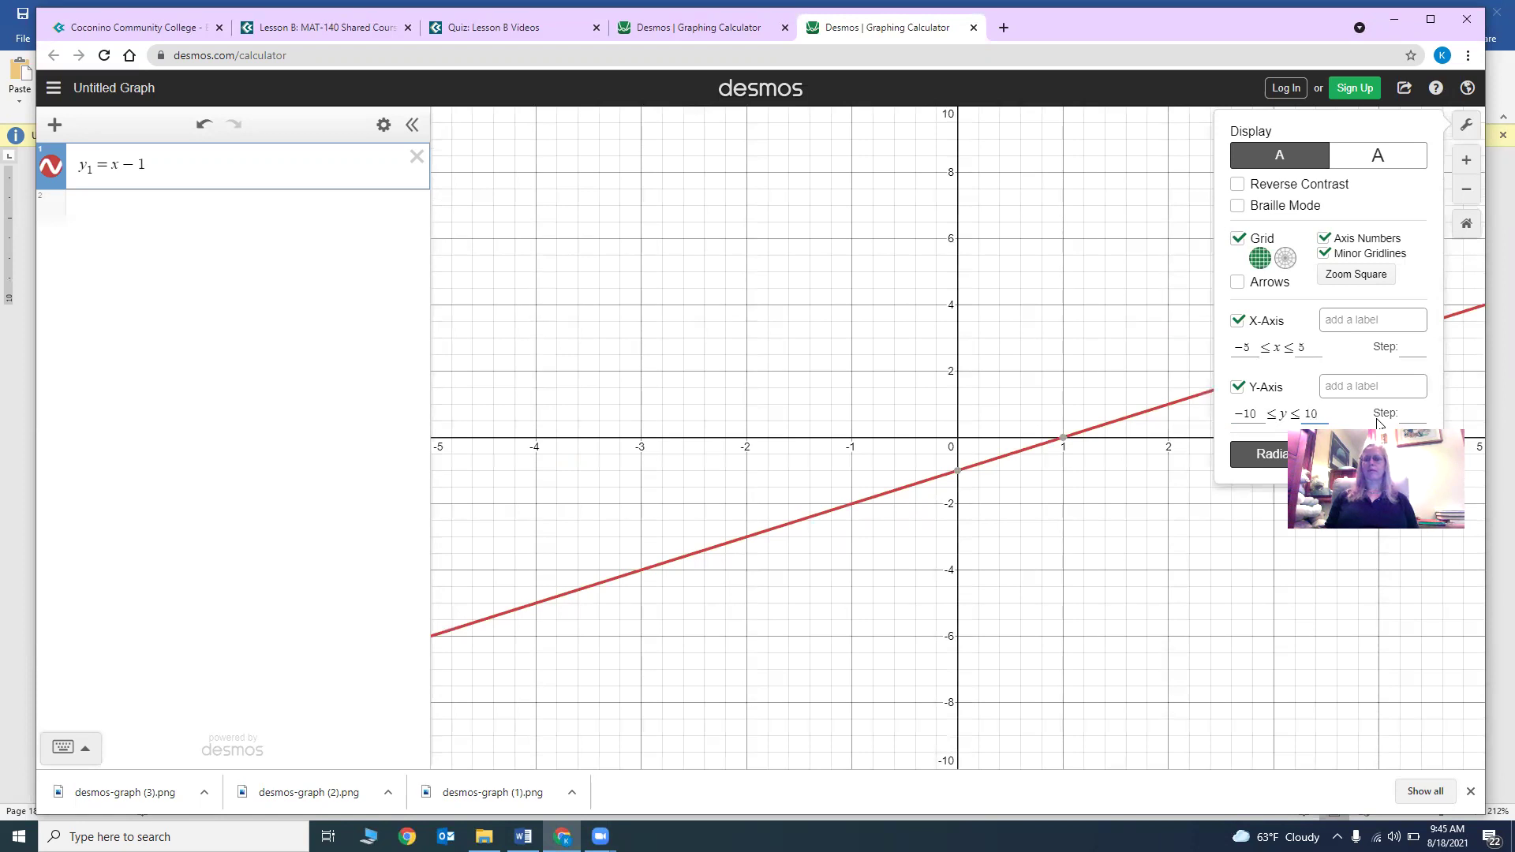
click(1468, 128)
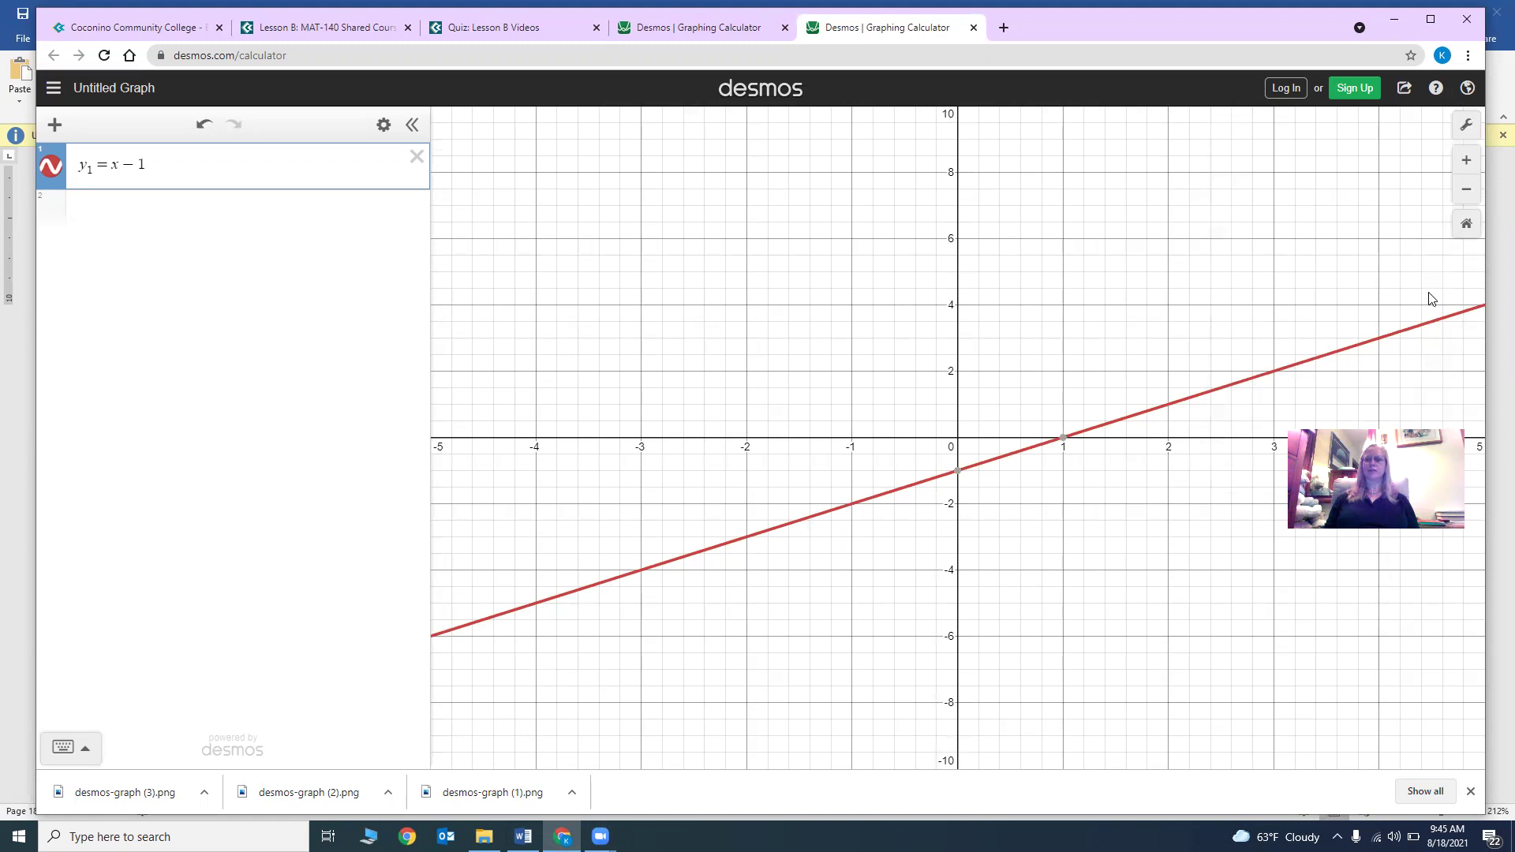
Export the graph as a Medium Square PNG image with thin lines and download it
click(1402, 91)
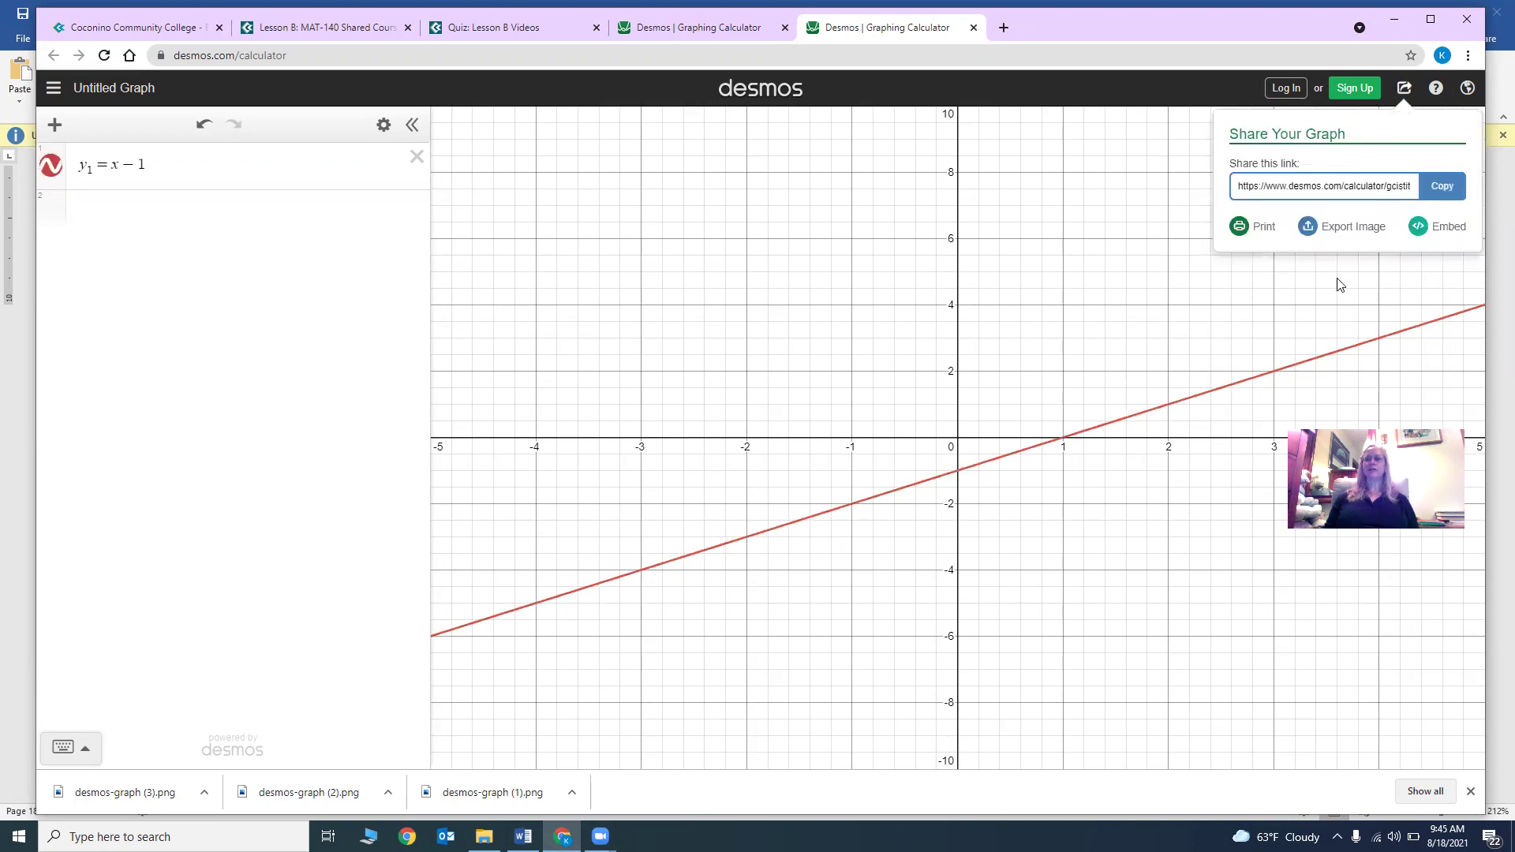
click(1339, 228)
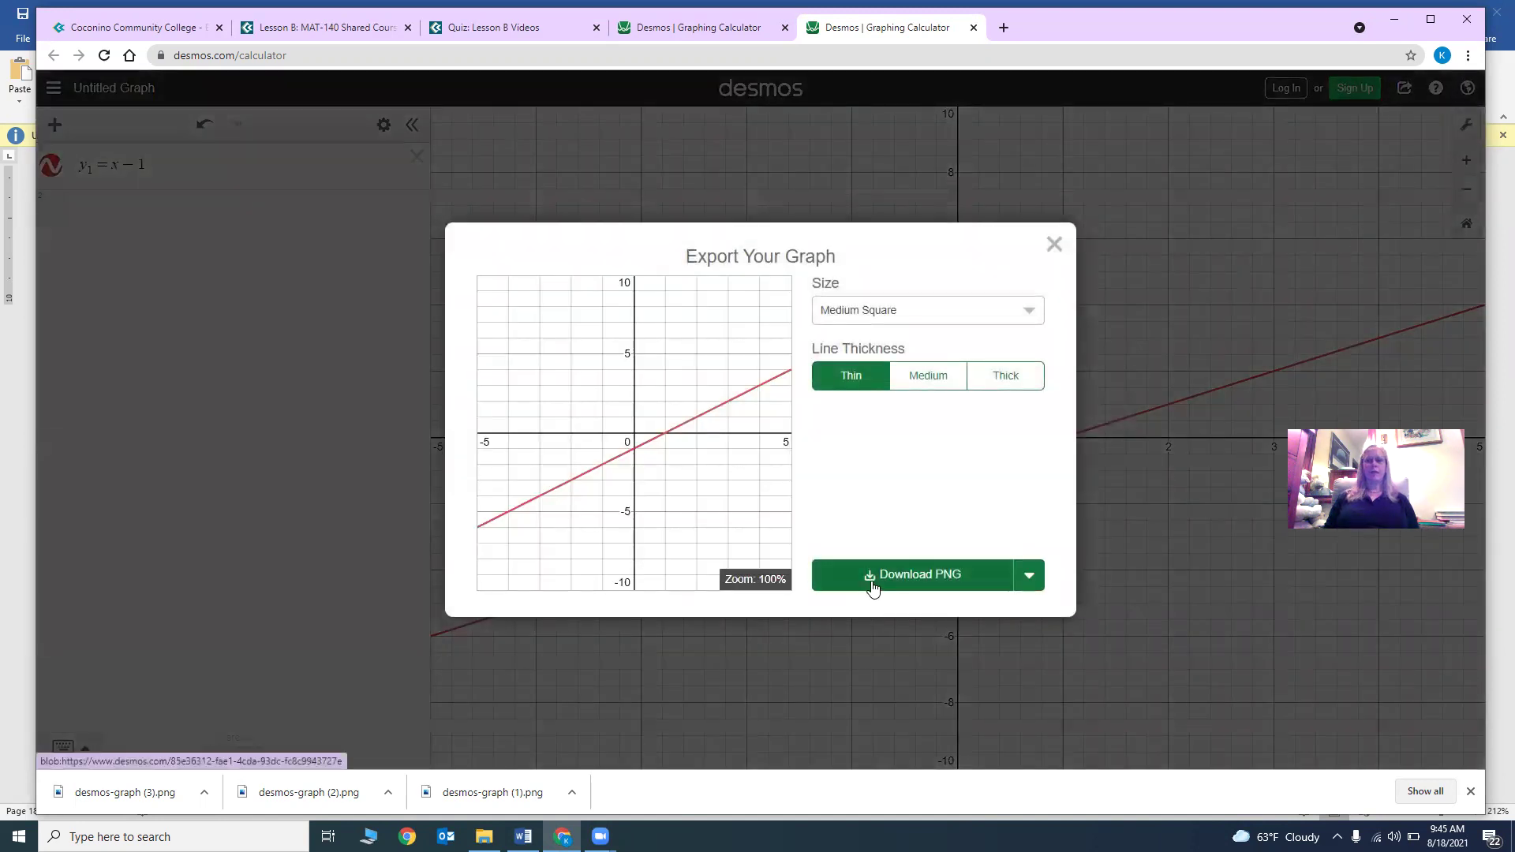
click(907, 577)
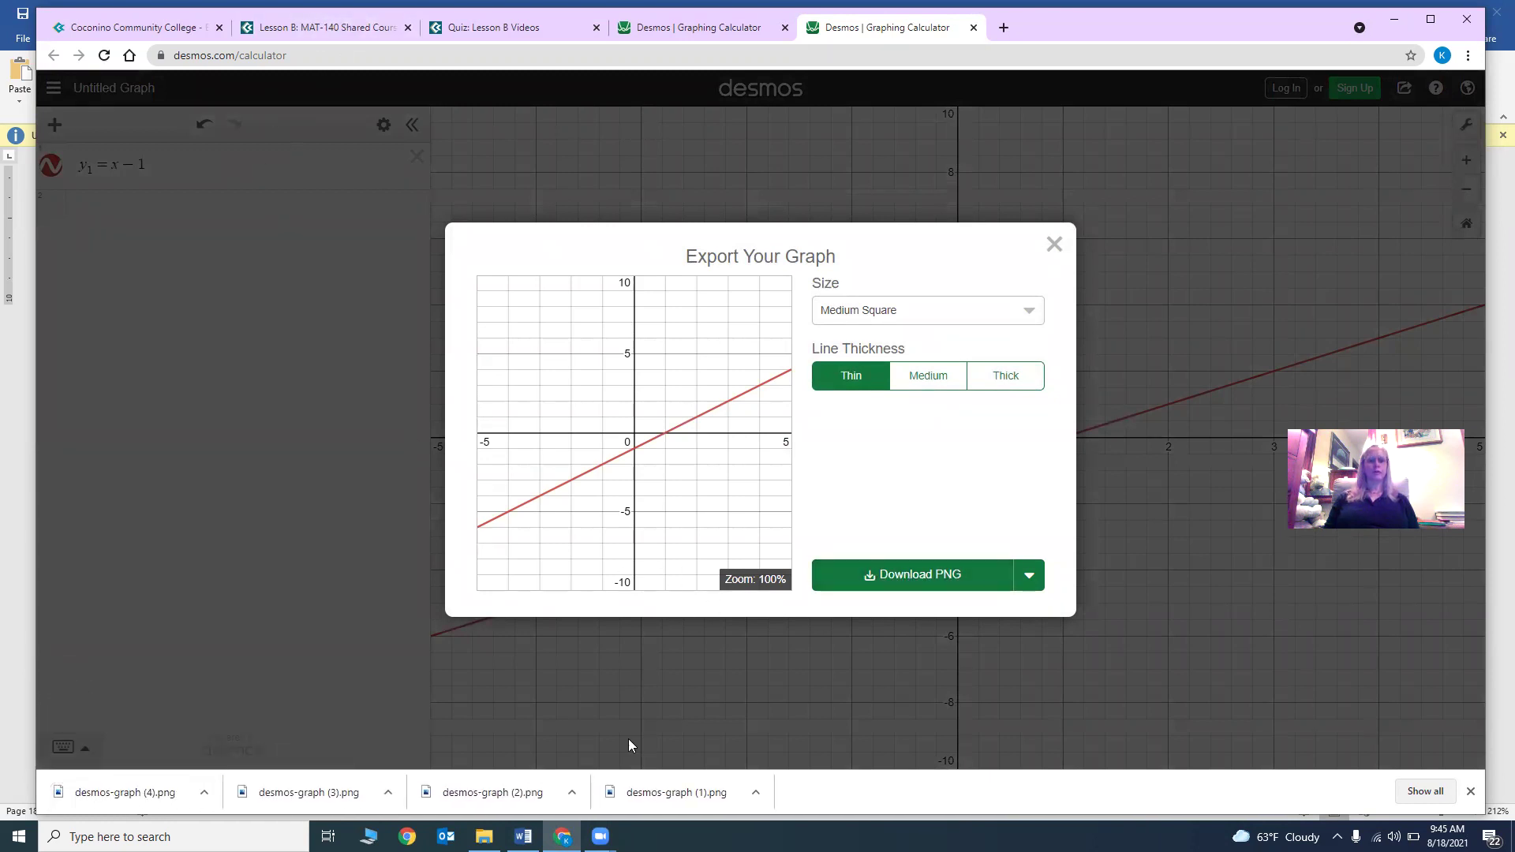
Switch to Word and insert the picture desmos-graph (4) from Downloads into an empty paragraph below the Desmos calculator link
click(523, 837)
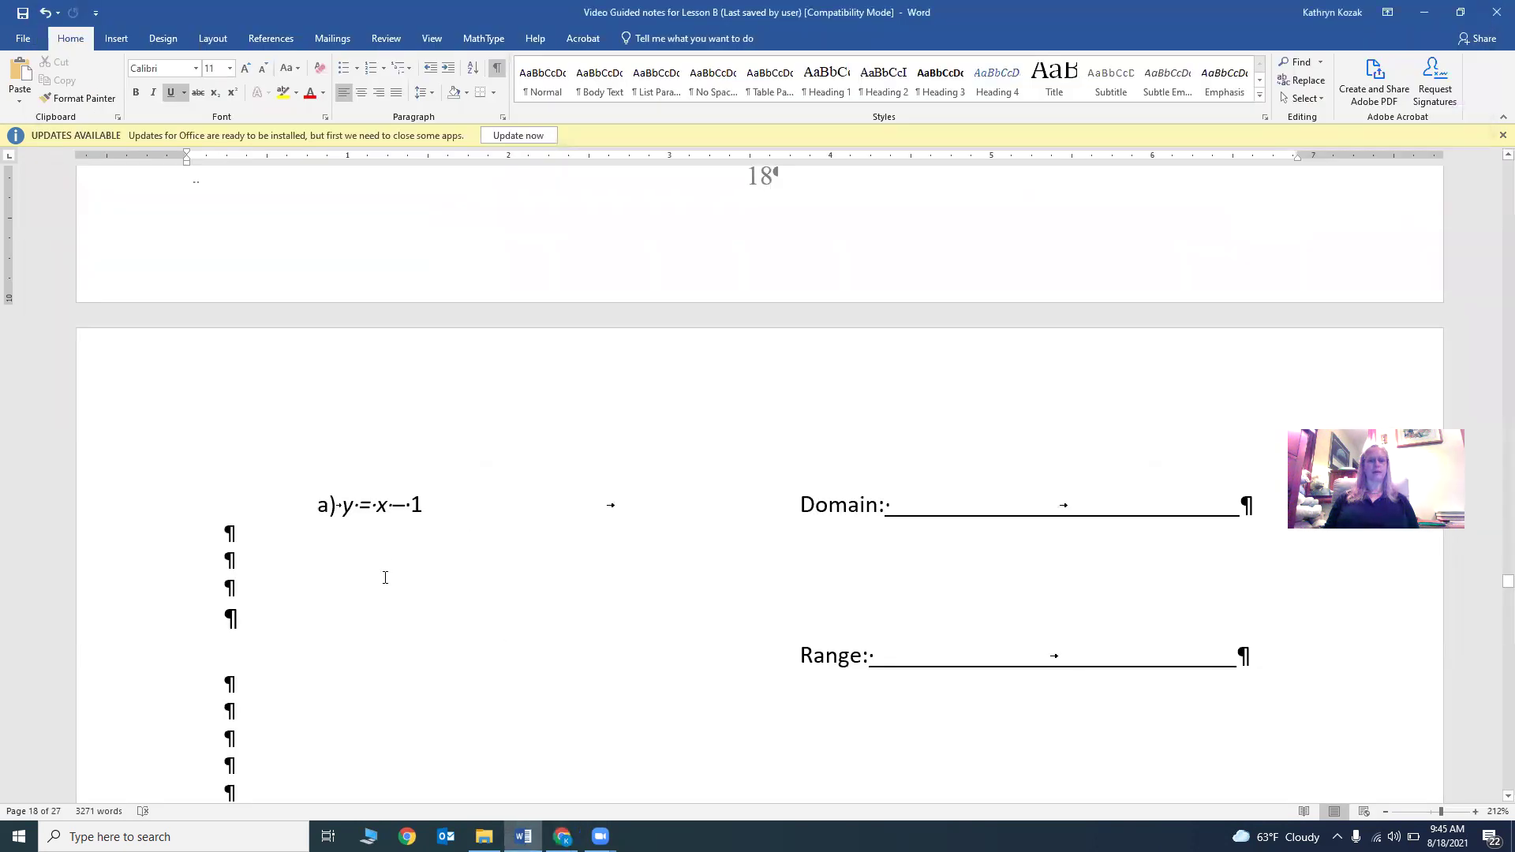
scroll(522, 519, up, 5)
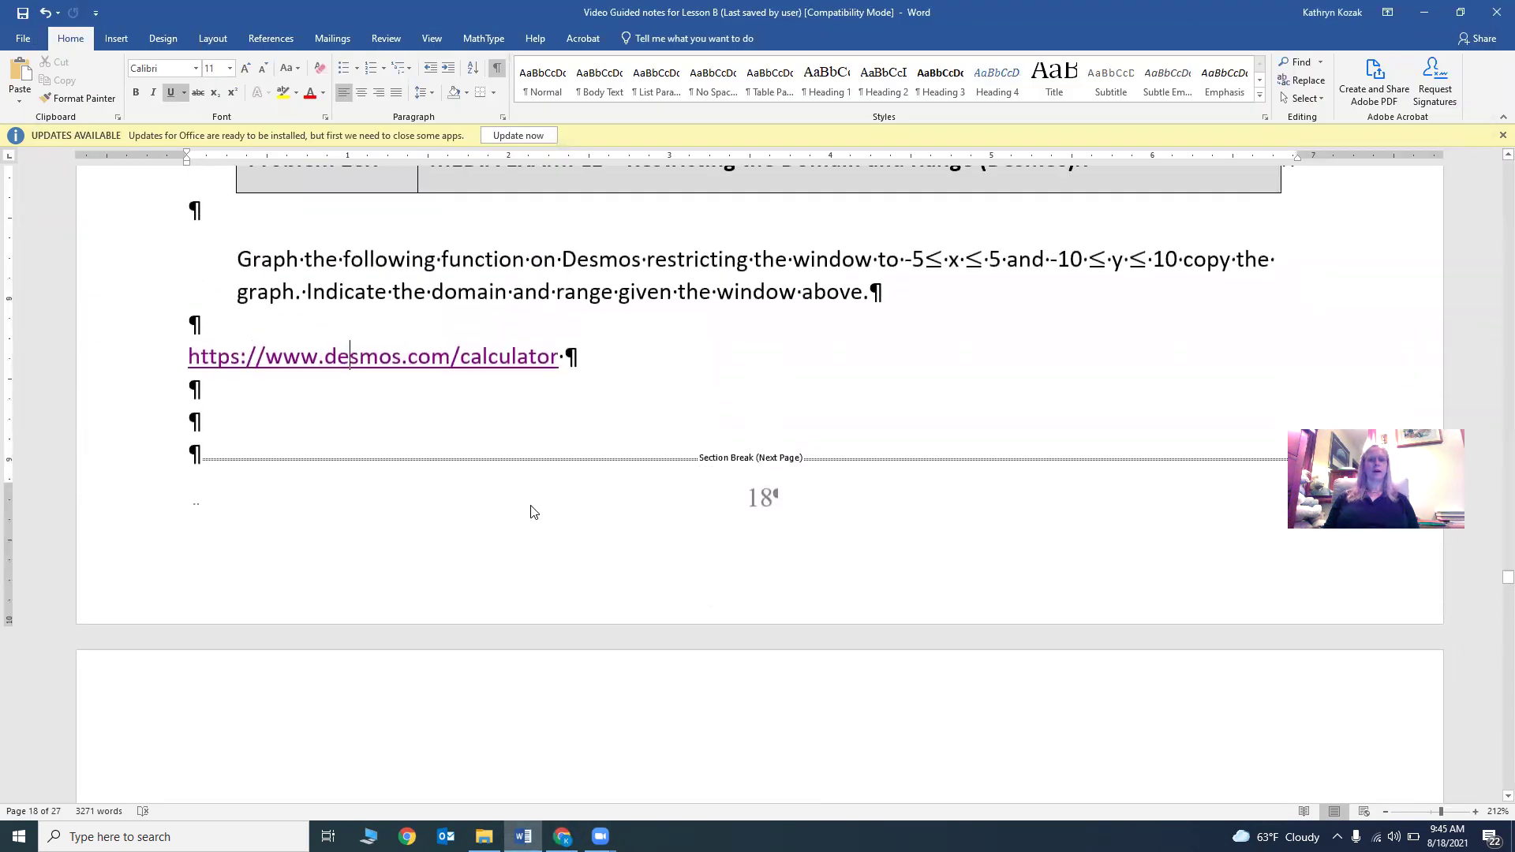
click(548, 414)
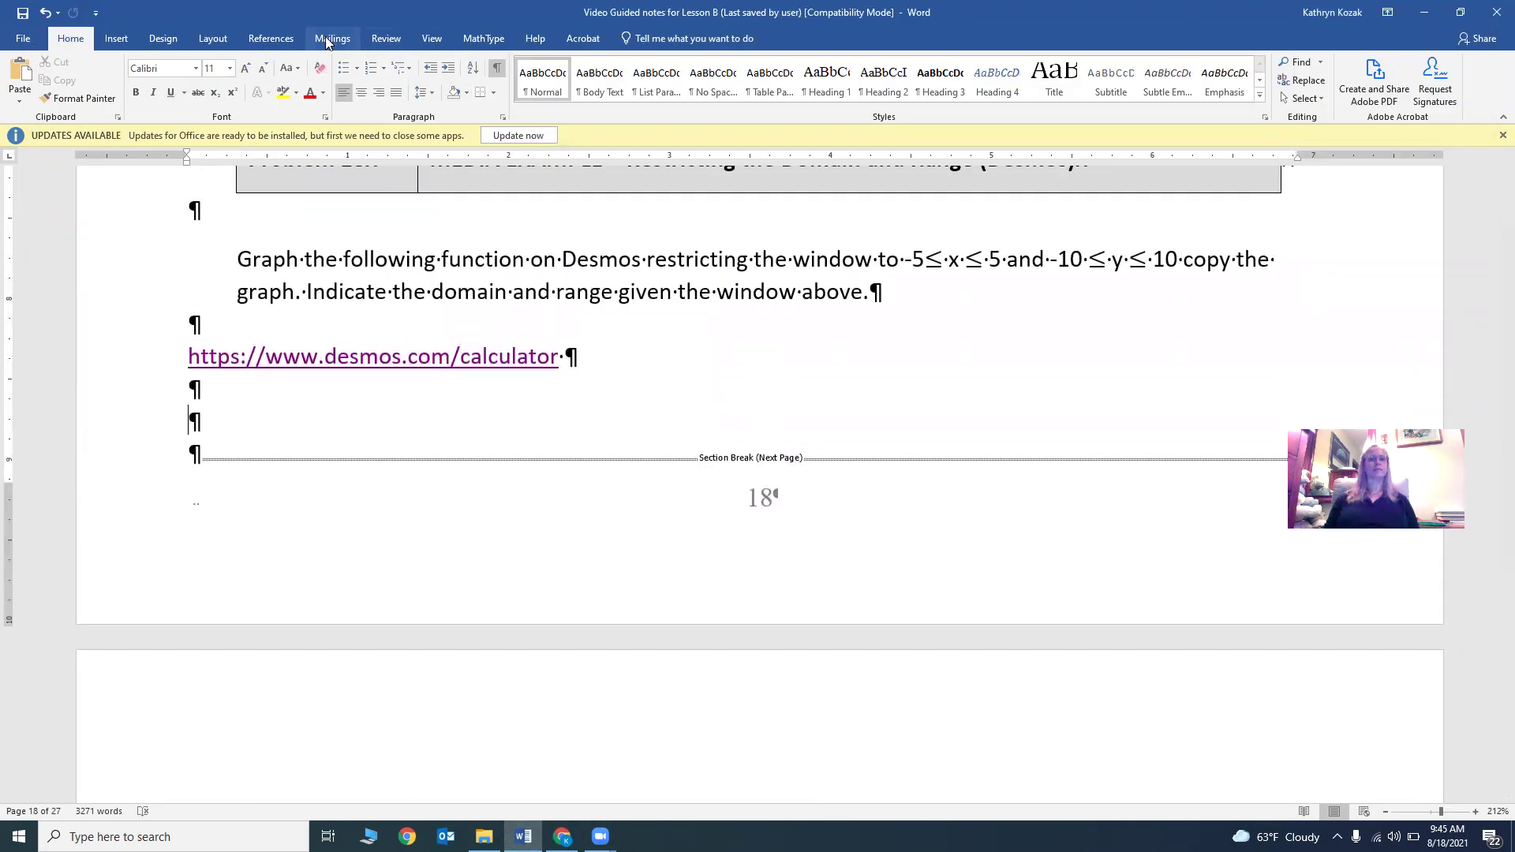
click(114, 39)
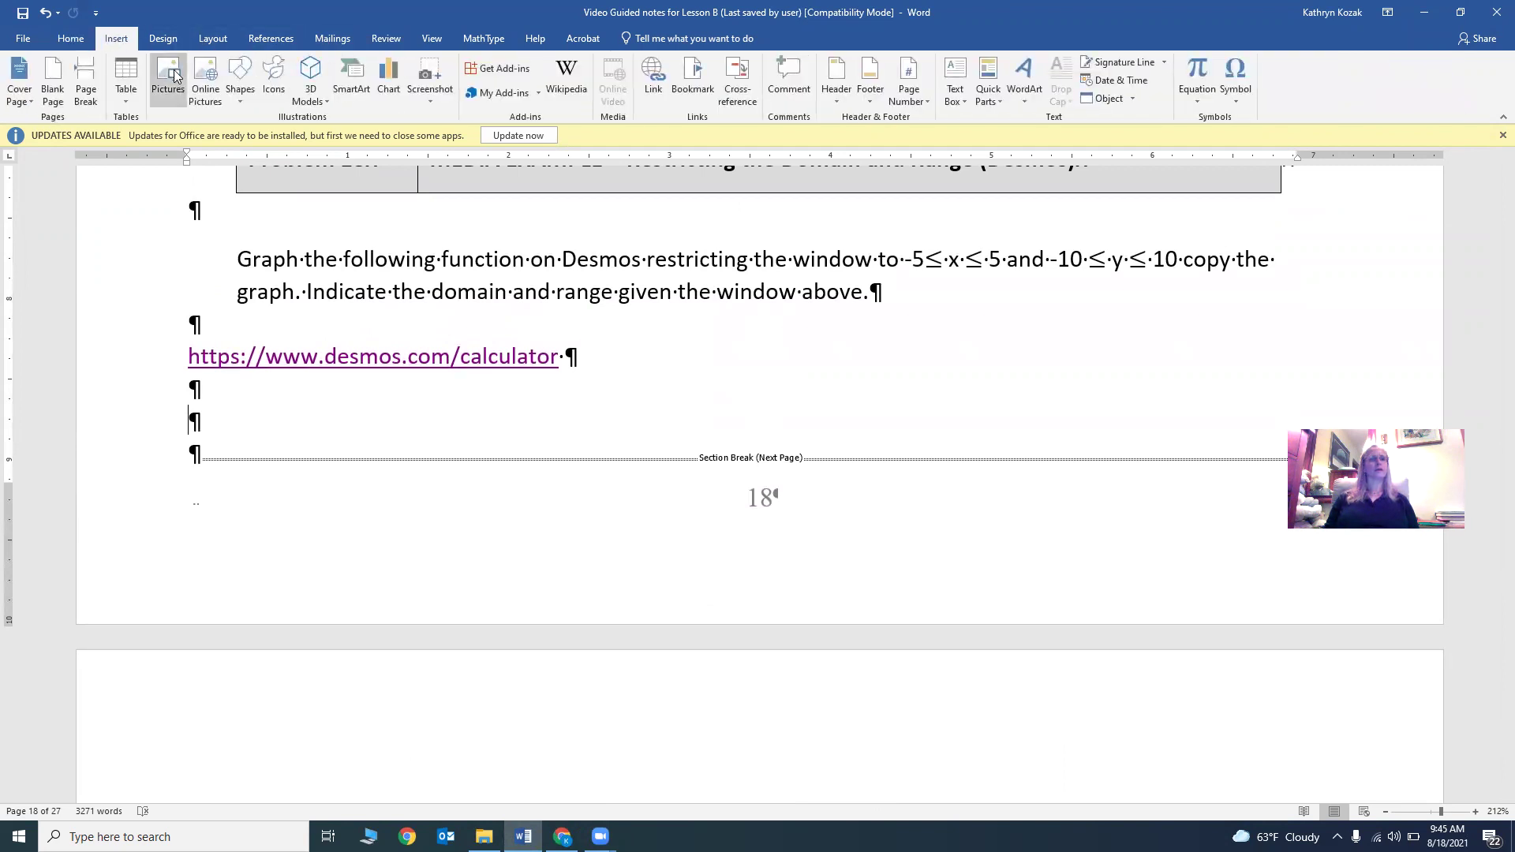
click(172, 77)
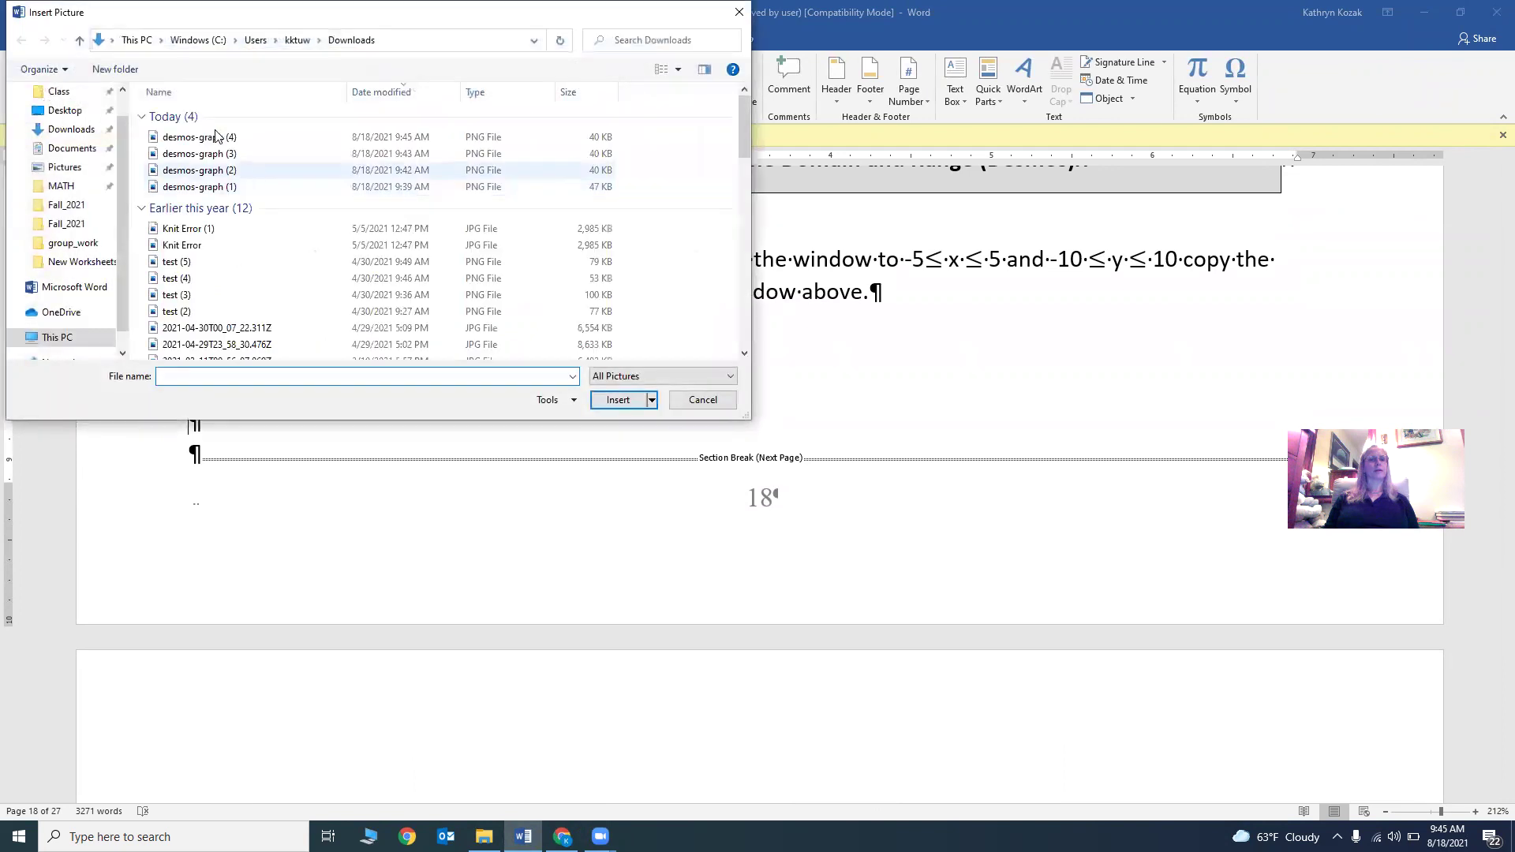
click(213, 140)
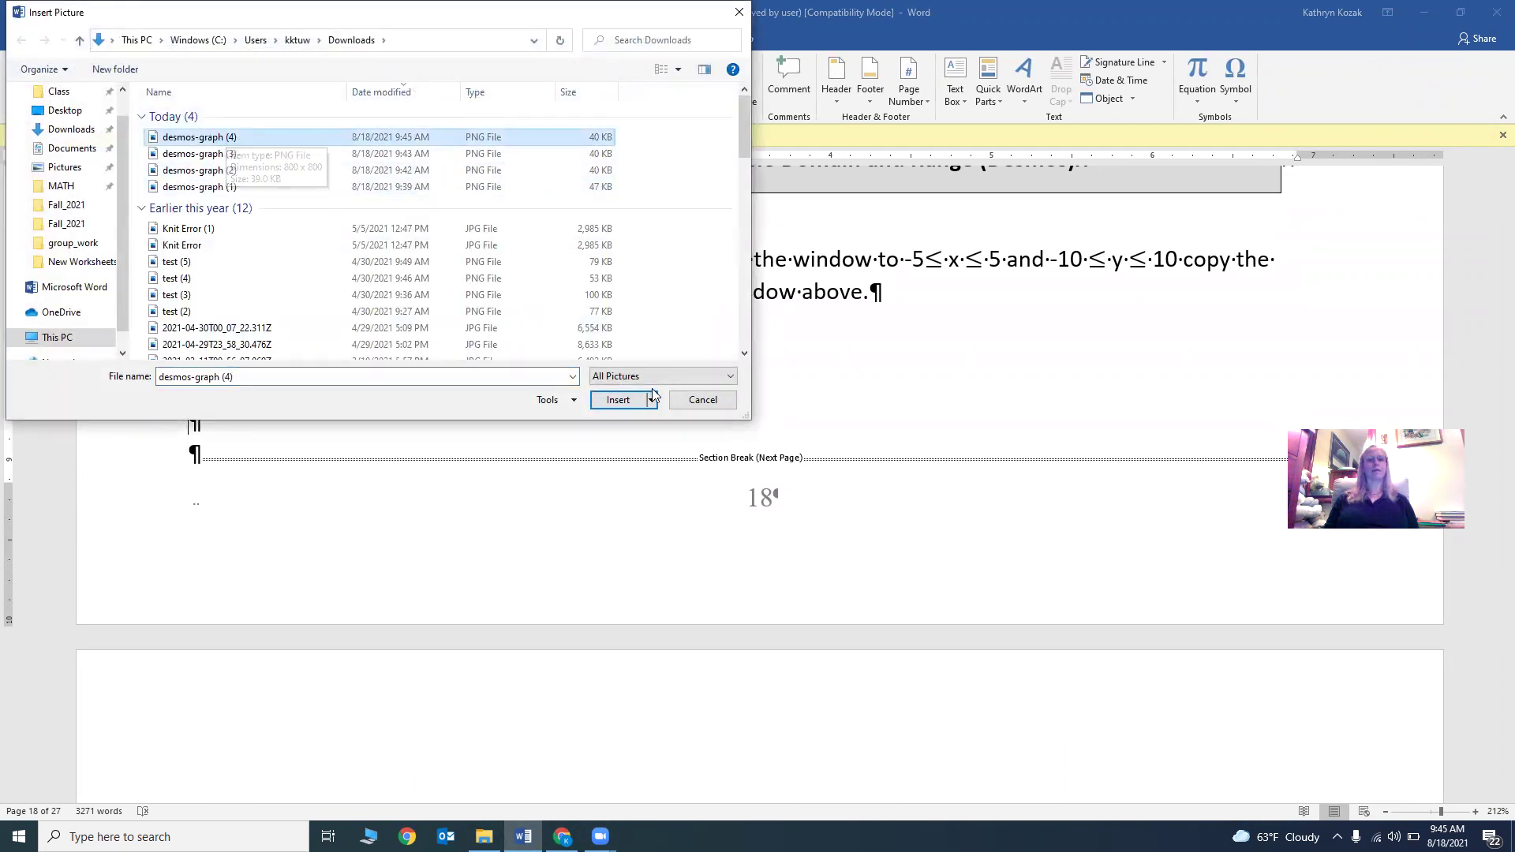
click(620, 401)
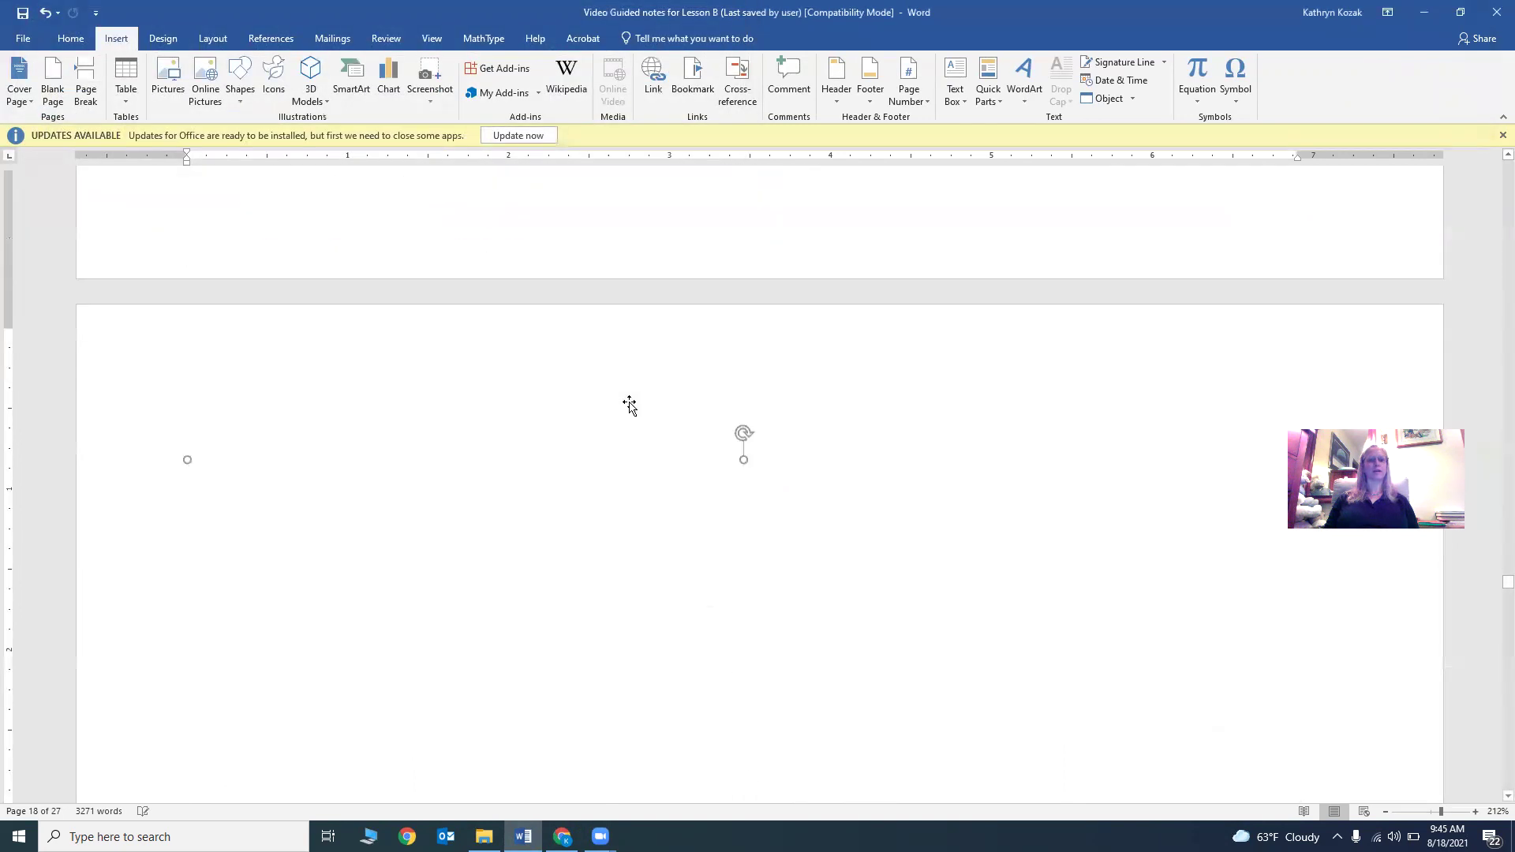
Shrink the inserted graph picture proportionally to about 3.61 by 3.61 inches
scroll(730, 498, down, 10)
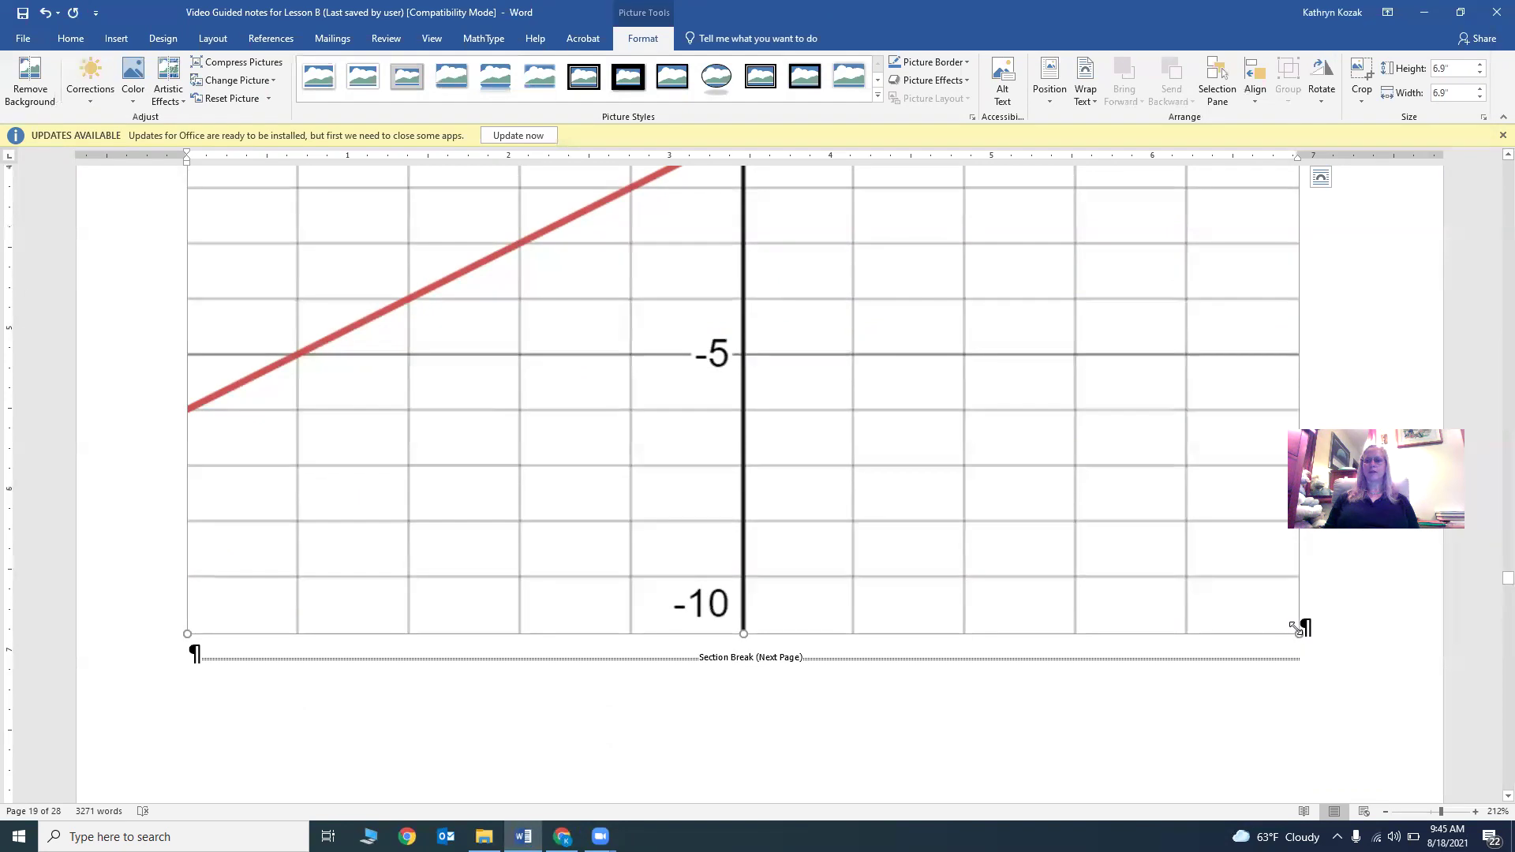
drag(1296, 629, 781, 224)
scroll(845, 402, down, 5)
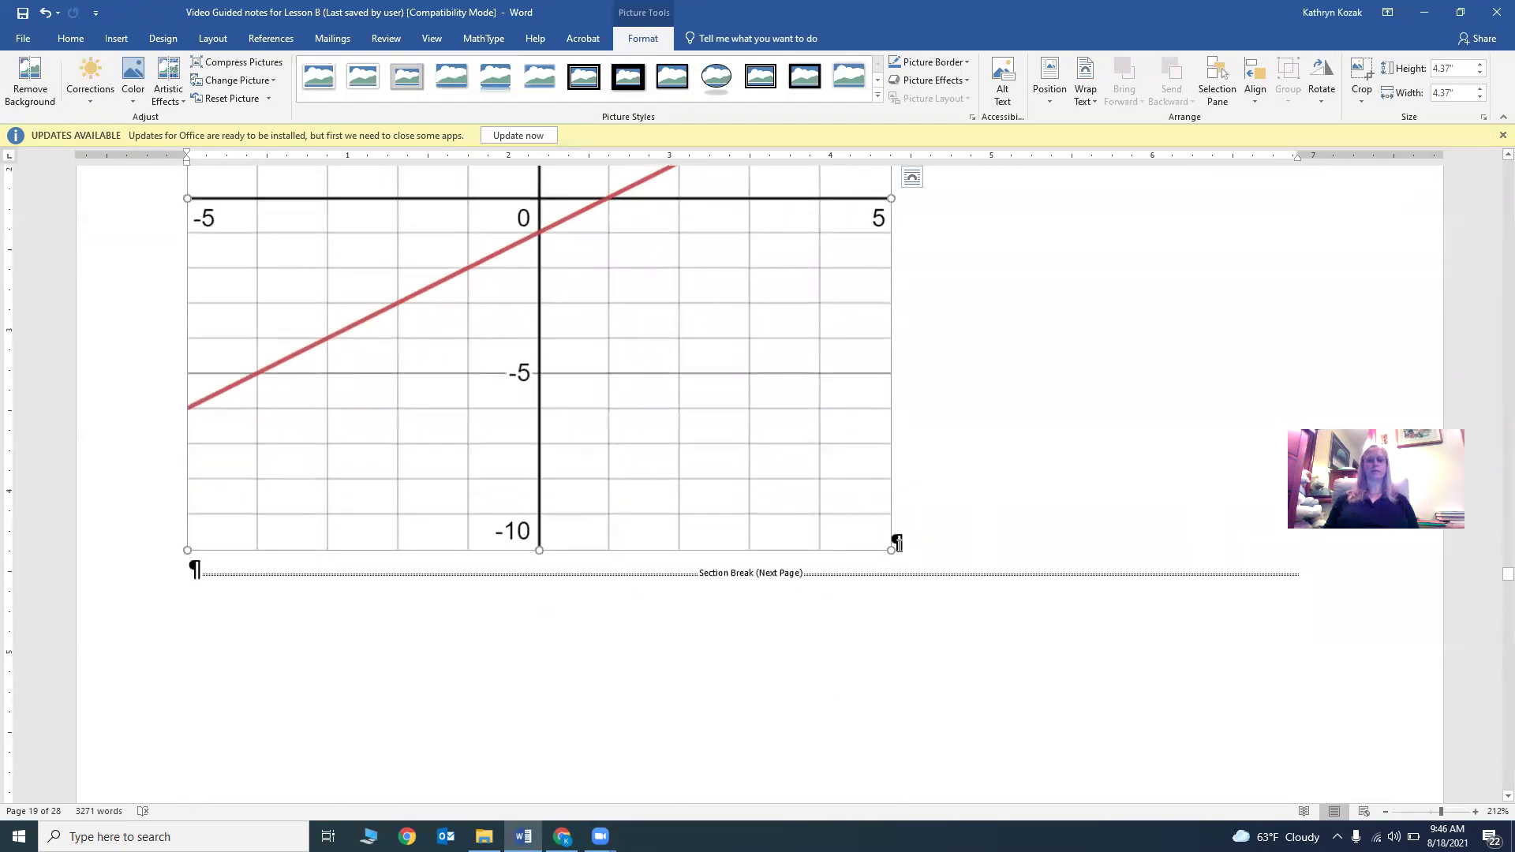
drag(894, 547, 774, 412)
scroll(840, 435, down, 6)
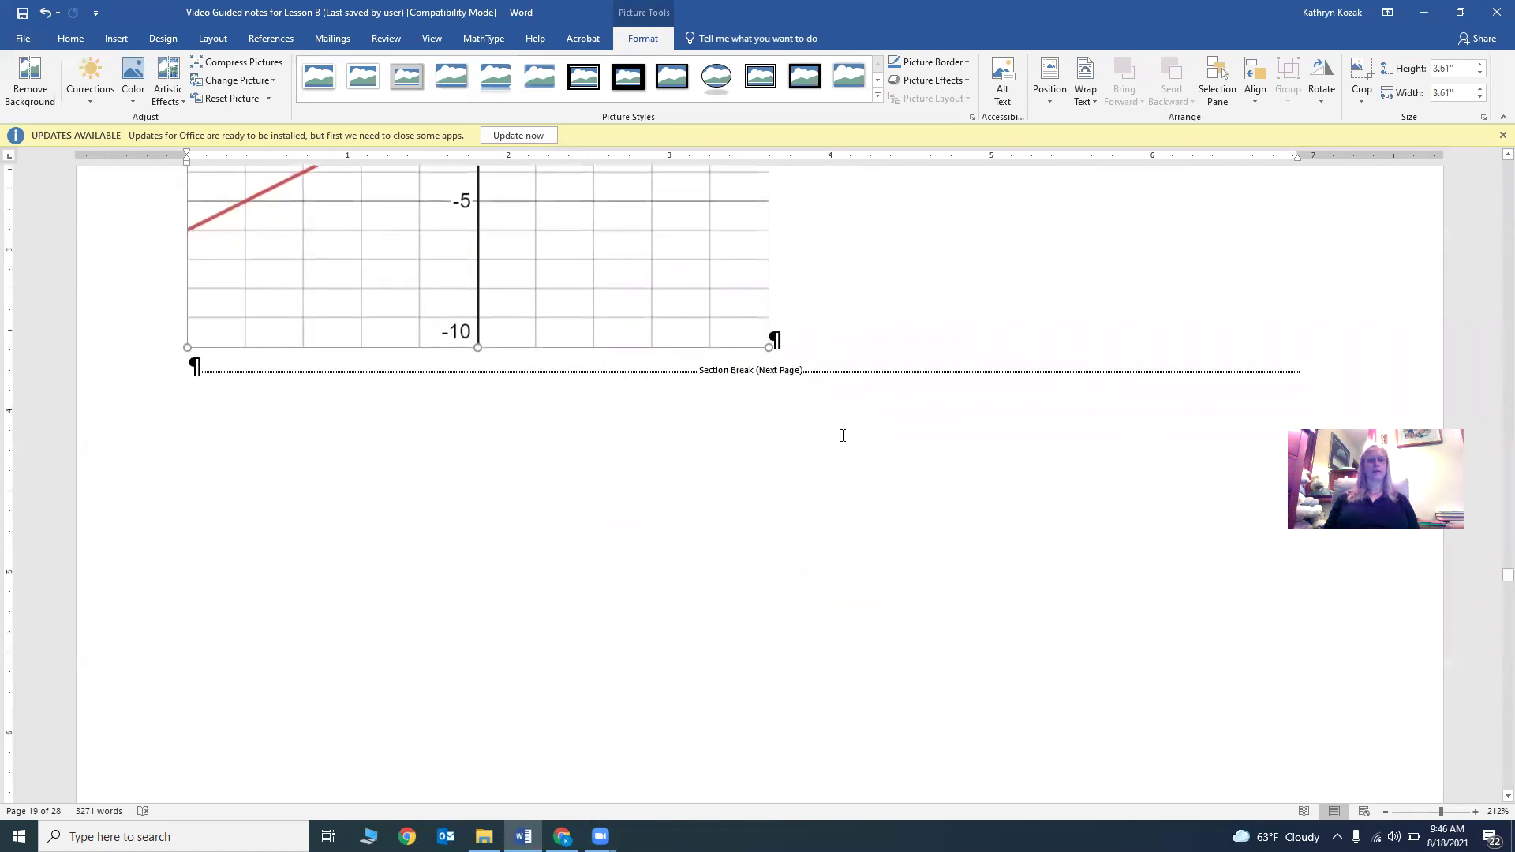
Fill in the domain of y = x – 1 as [-5,5] on the blank line of part a
scroll(842, 435, up, 2)
scroll(842, 435, up, 3)
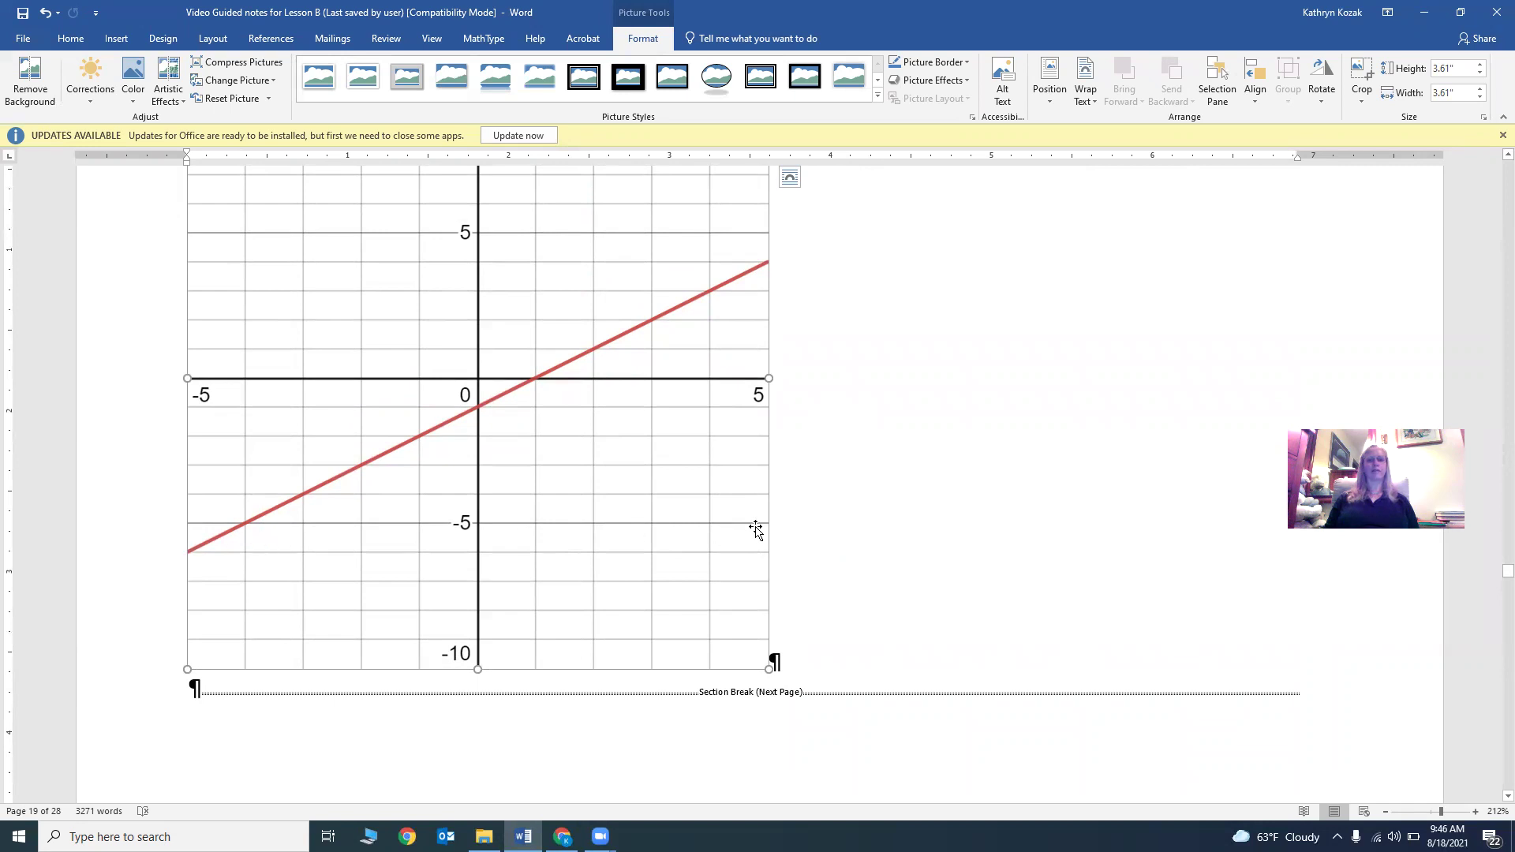
scroll(852, 532, down, 5)
scroll(852, 532, down, 10)
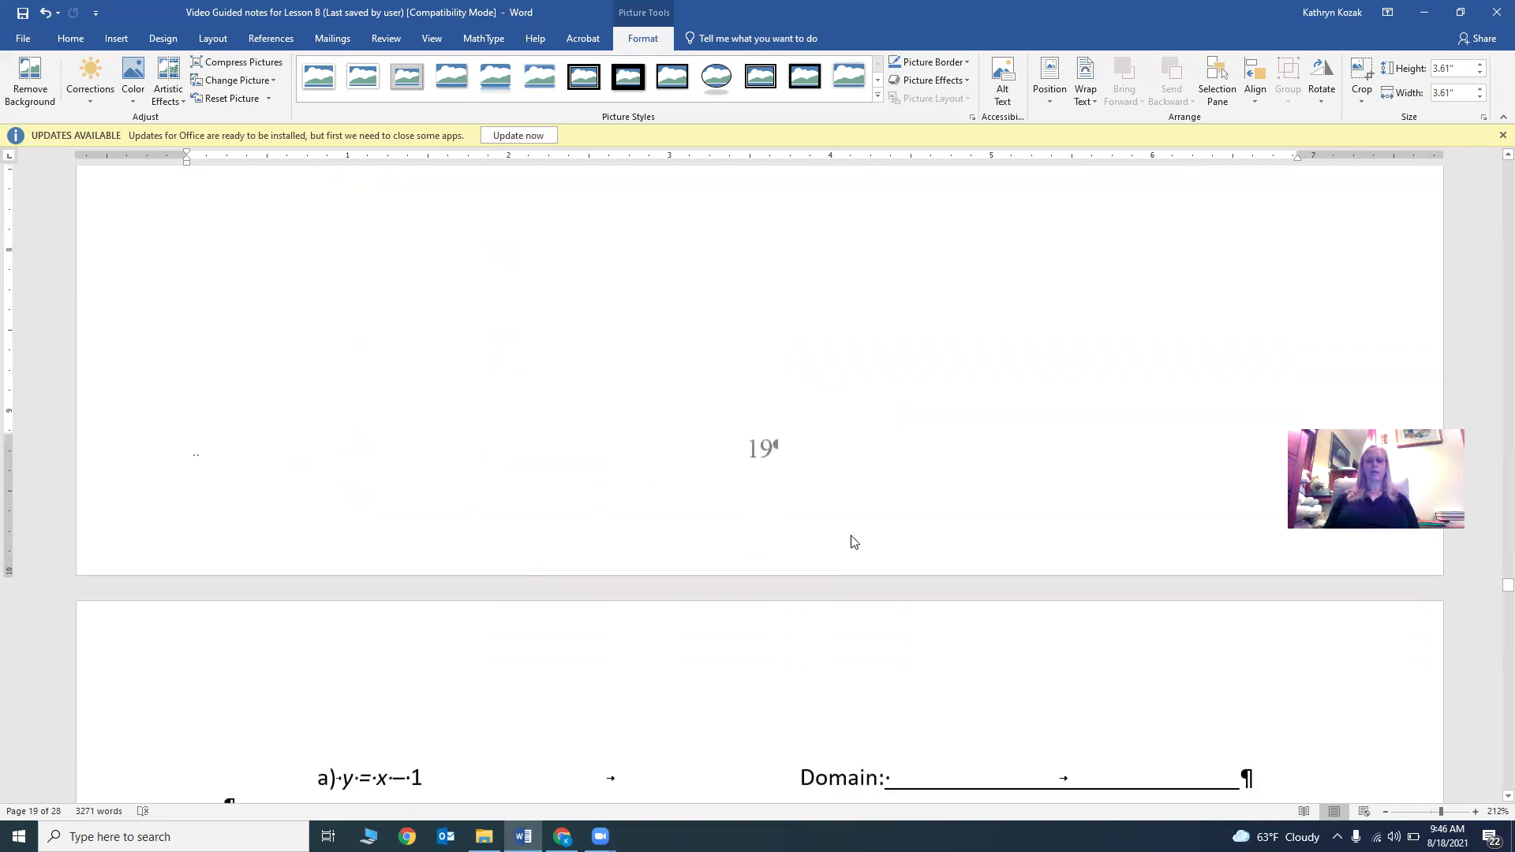
click(933, 516)
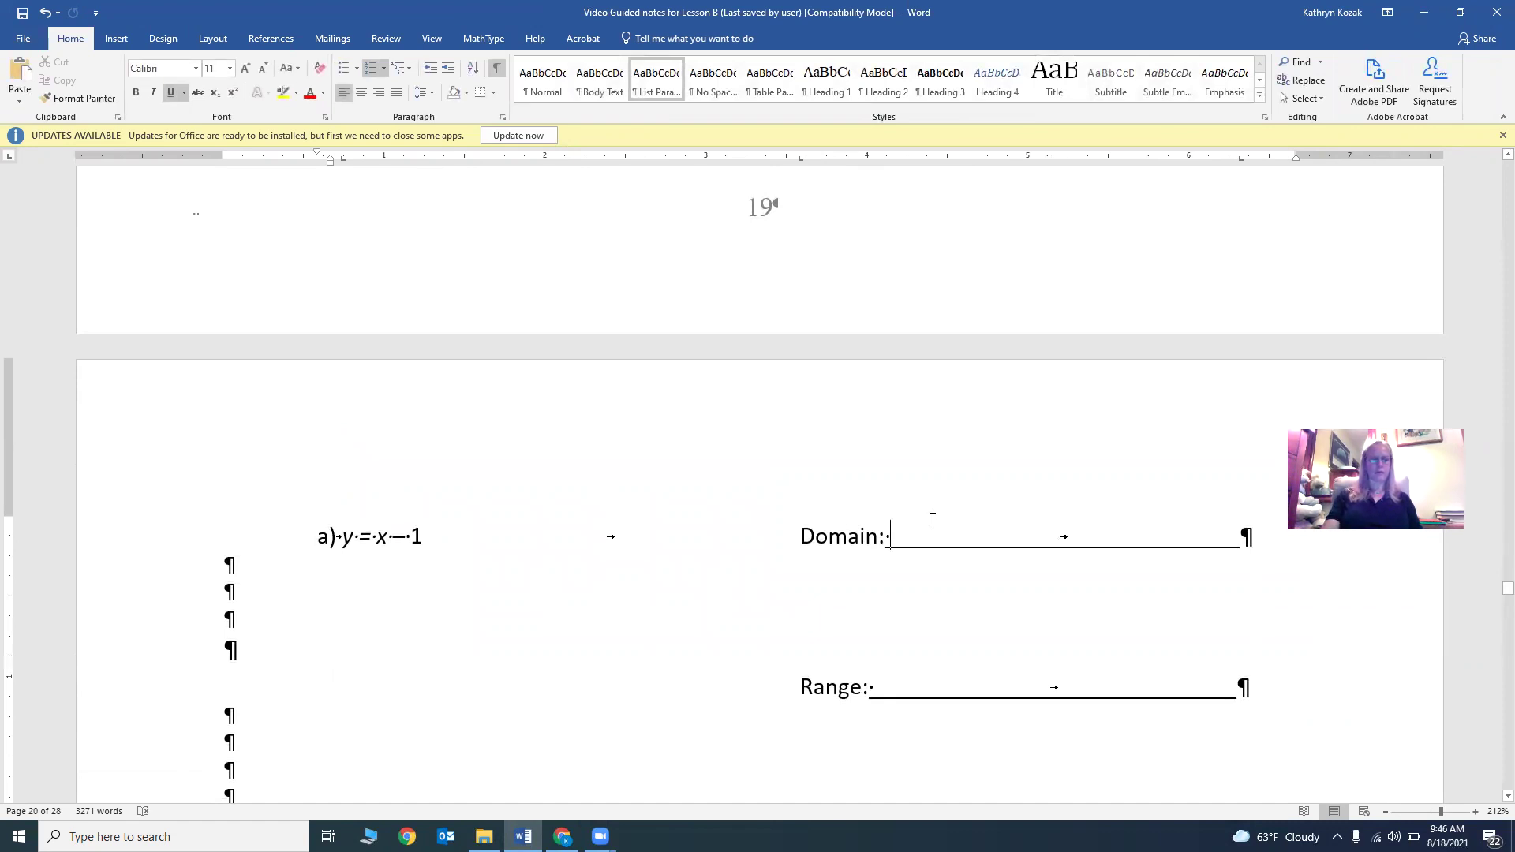
text([-)
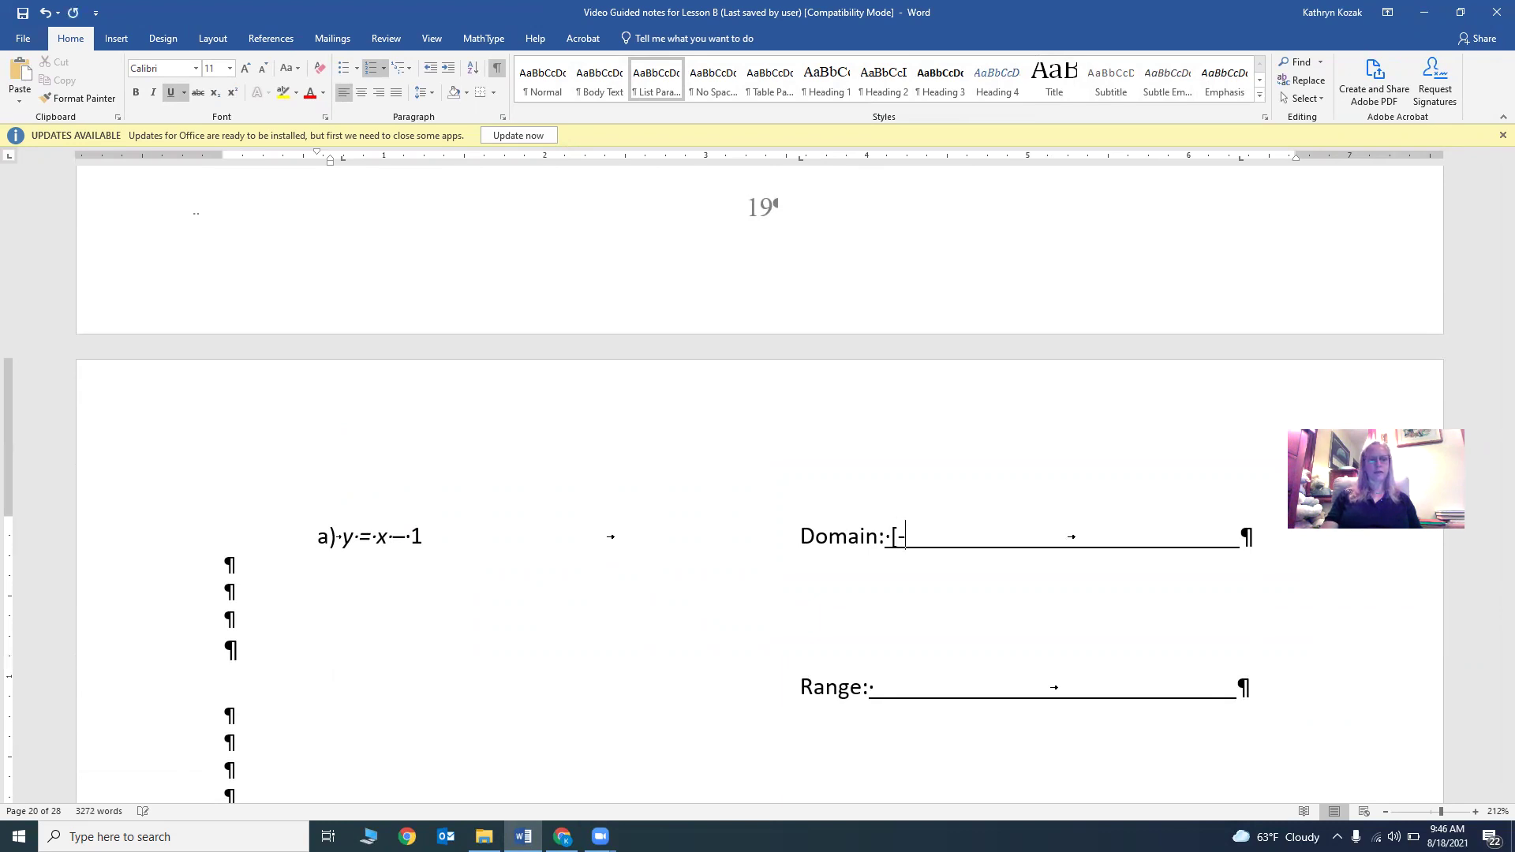
text(5,5] -5)
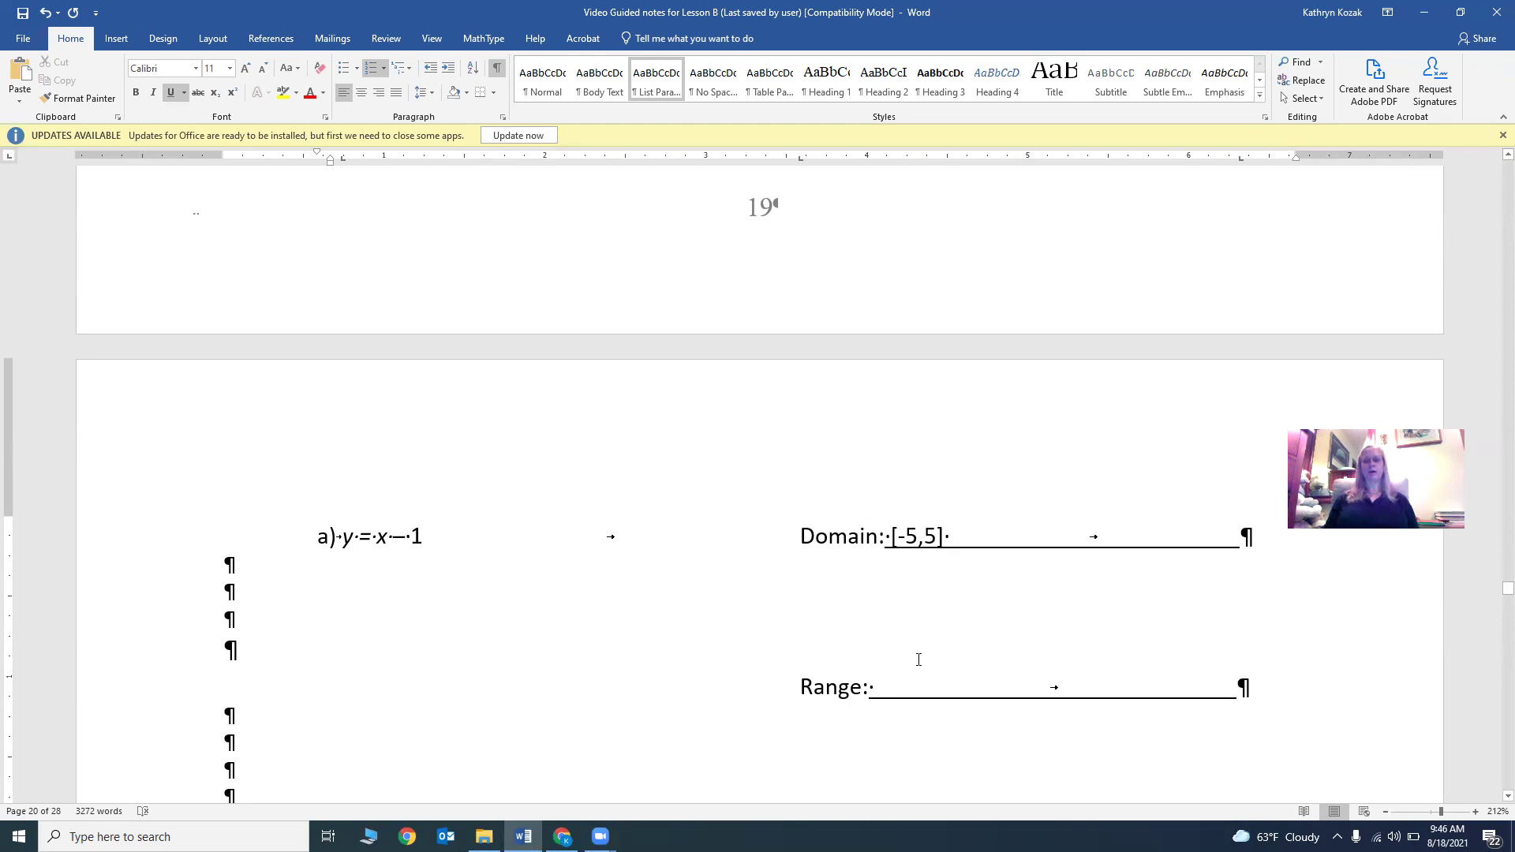
Examine the inserted graph of y = x – 1 to read off the range within the restricted window
click(890, 685)
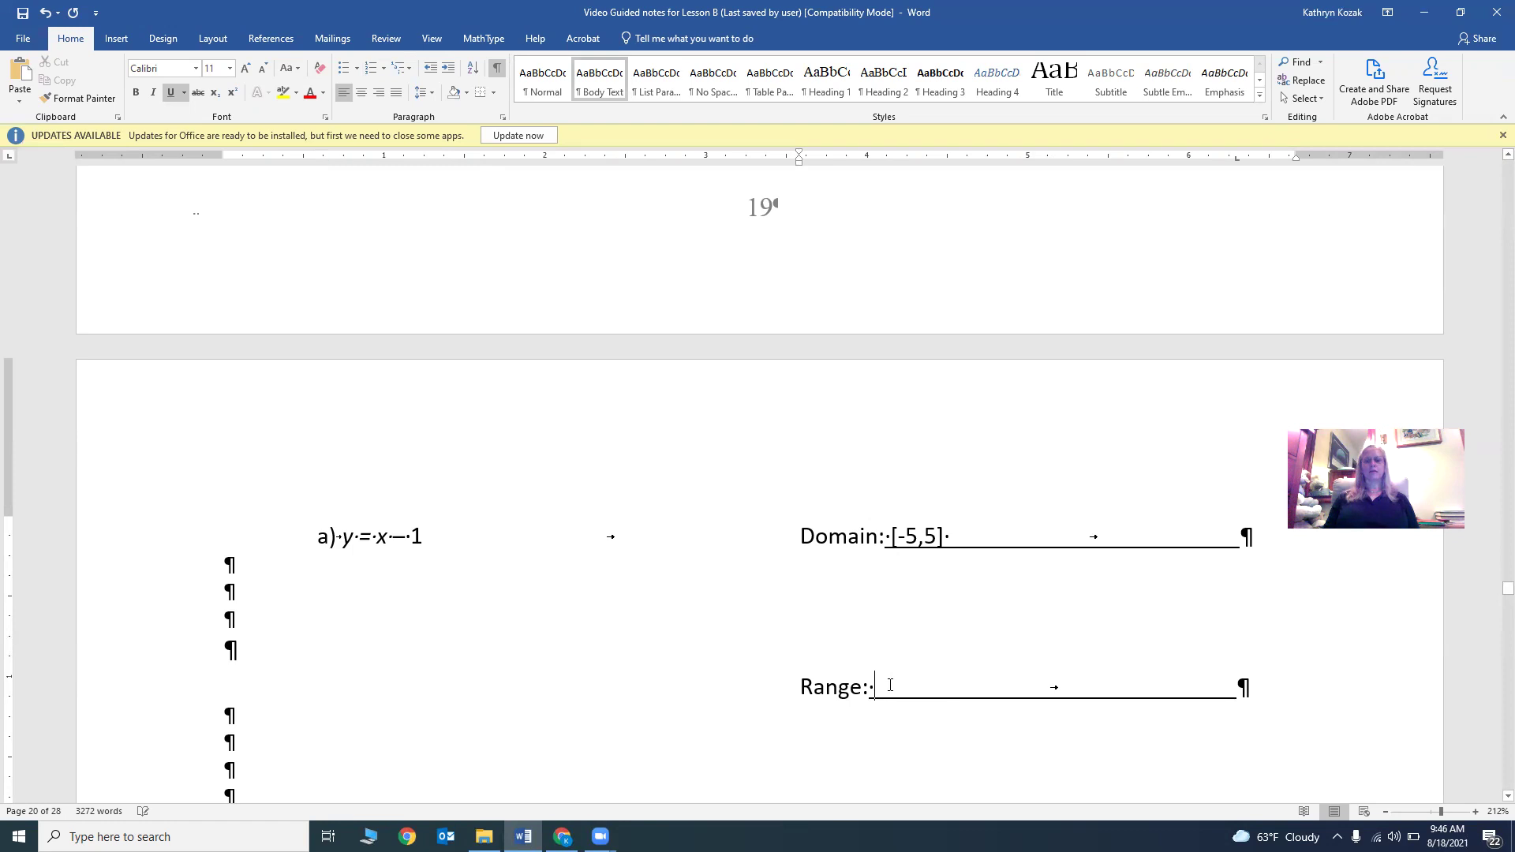
scroll(627, 521, up, 5)
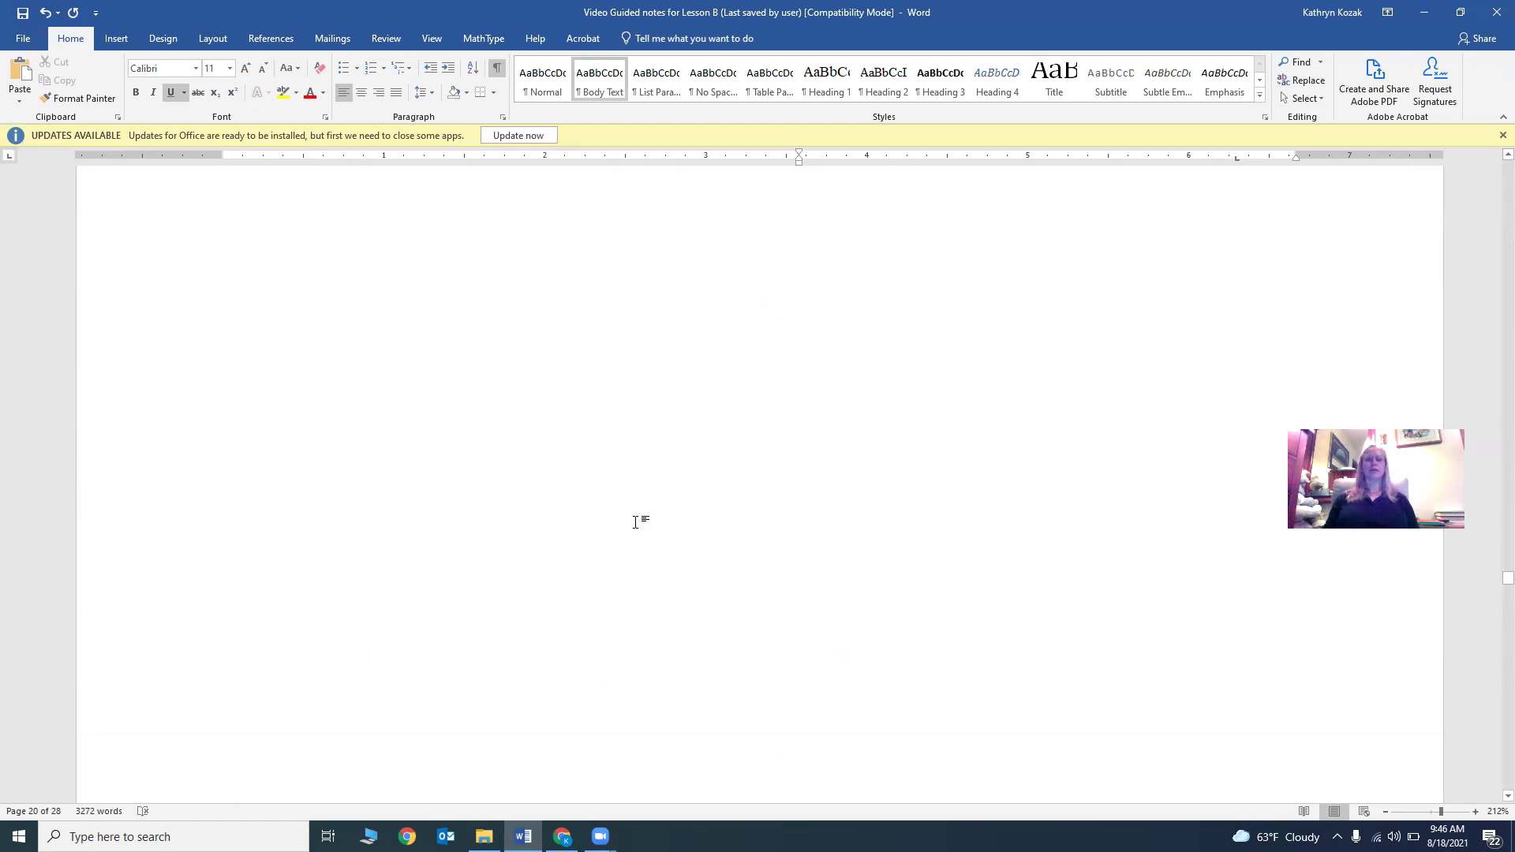
scroll(641, 525, up, 4)
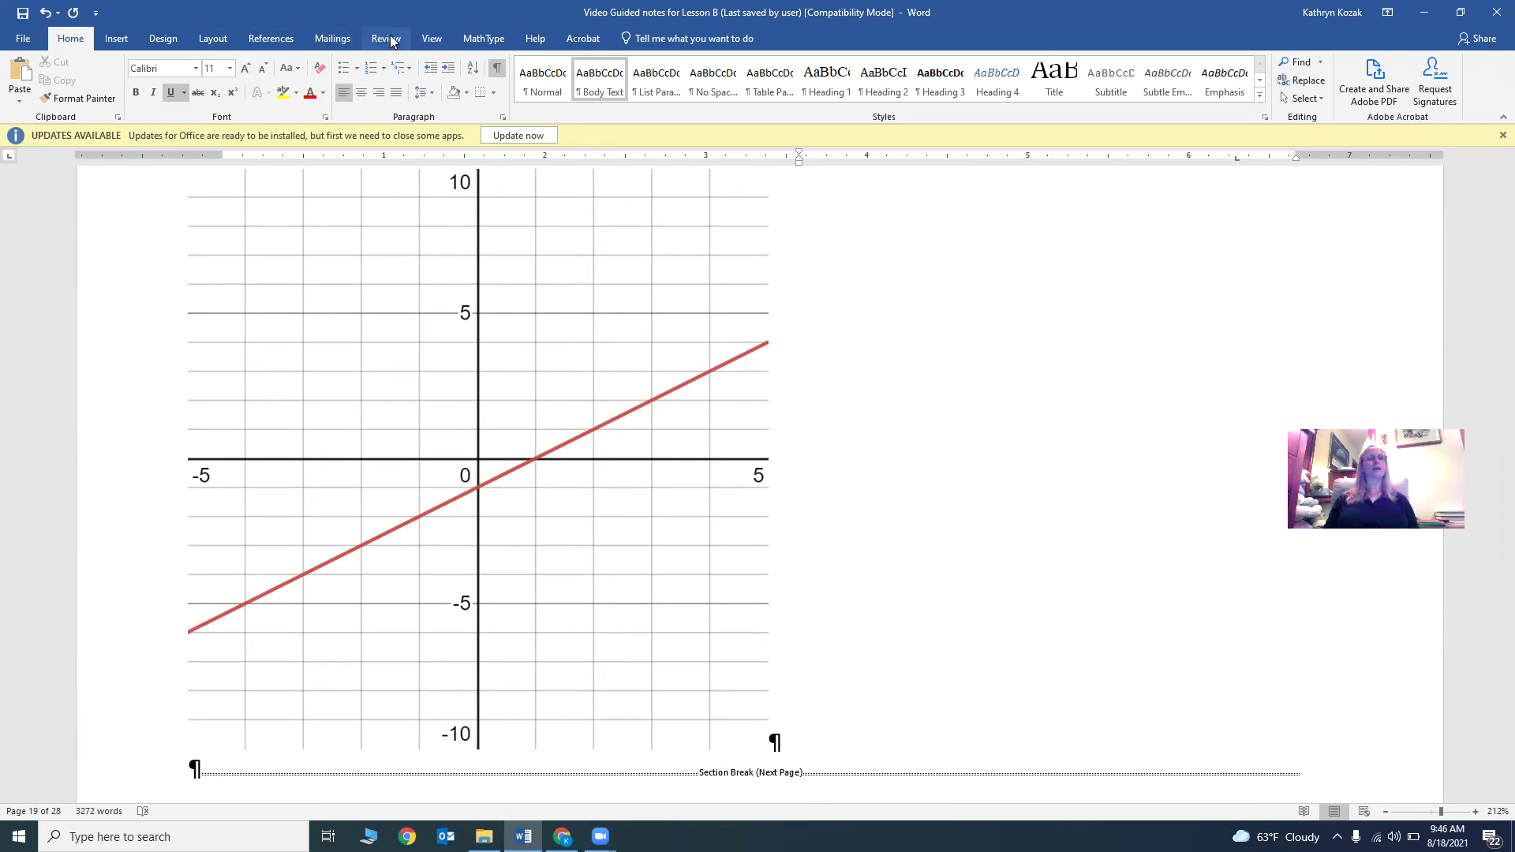
click(166, 40)
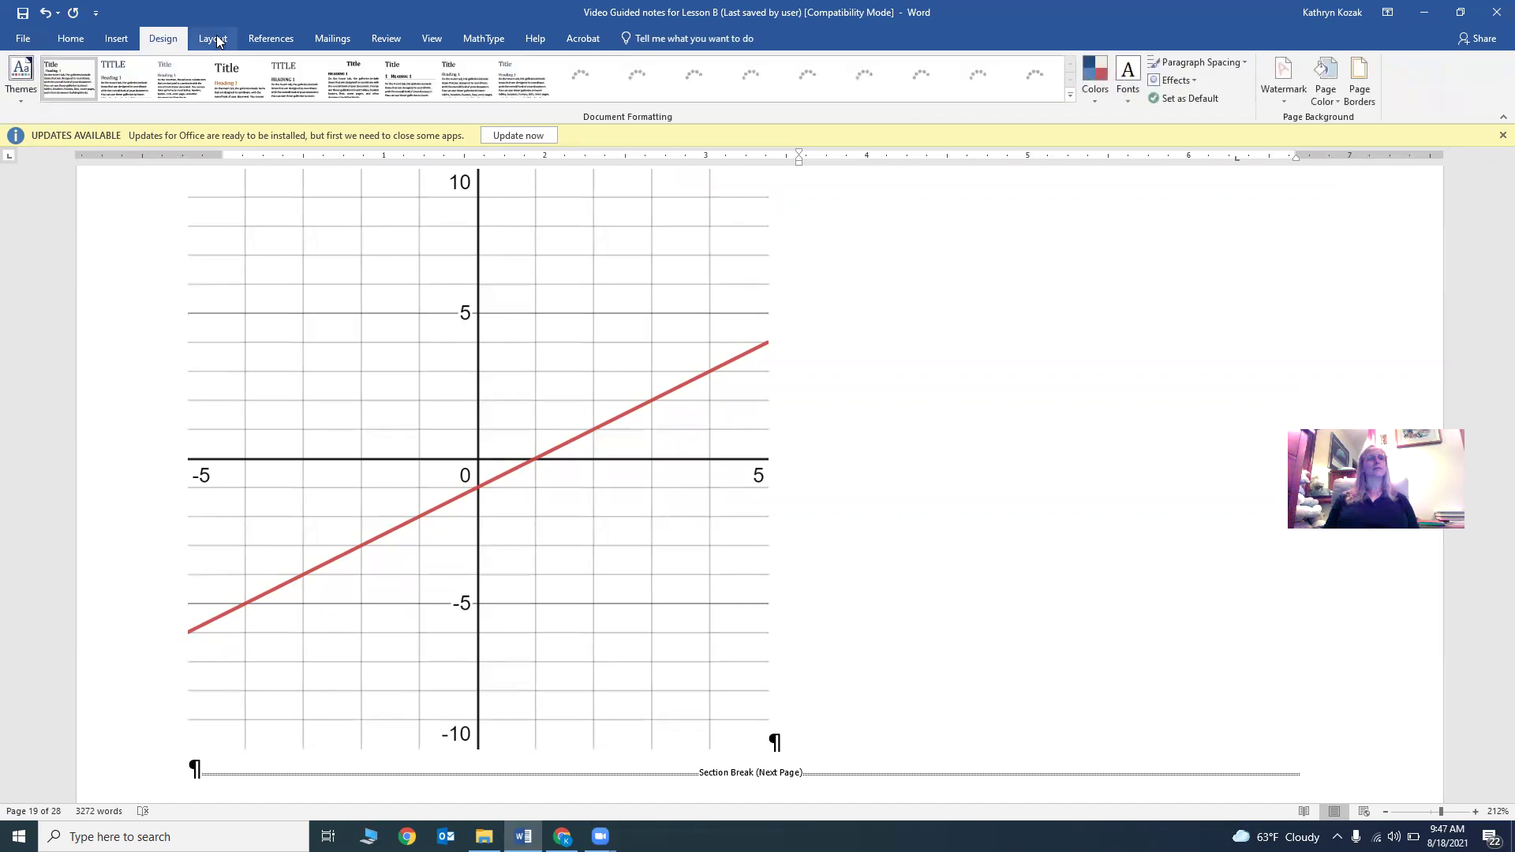
click(213, 39)
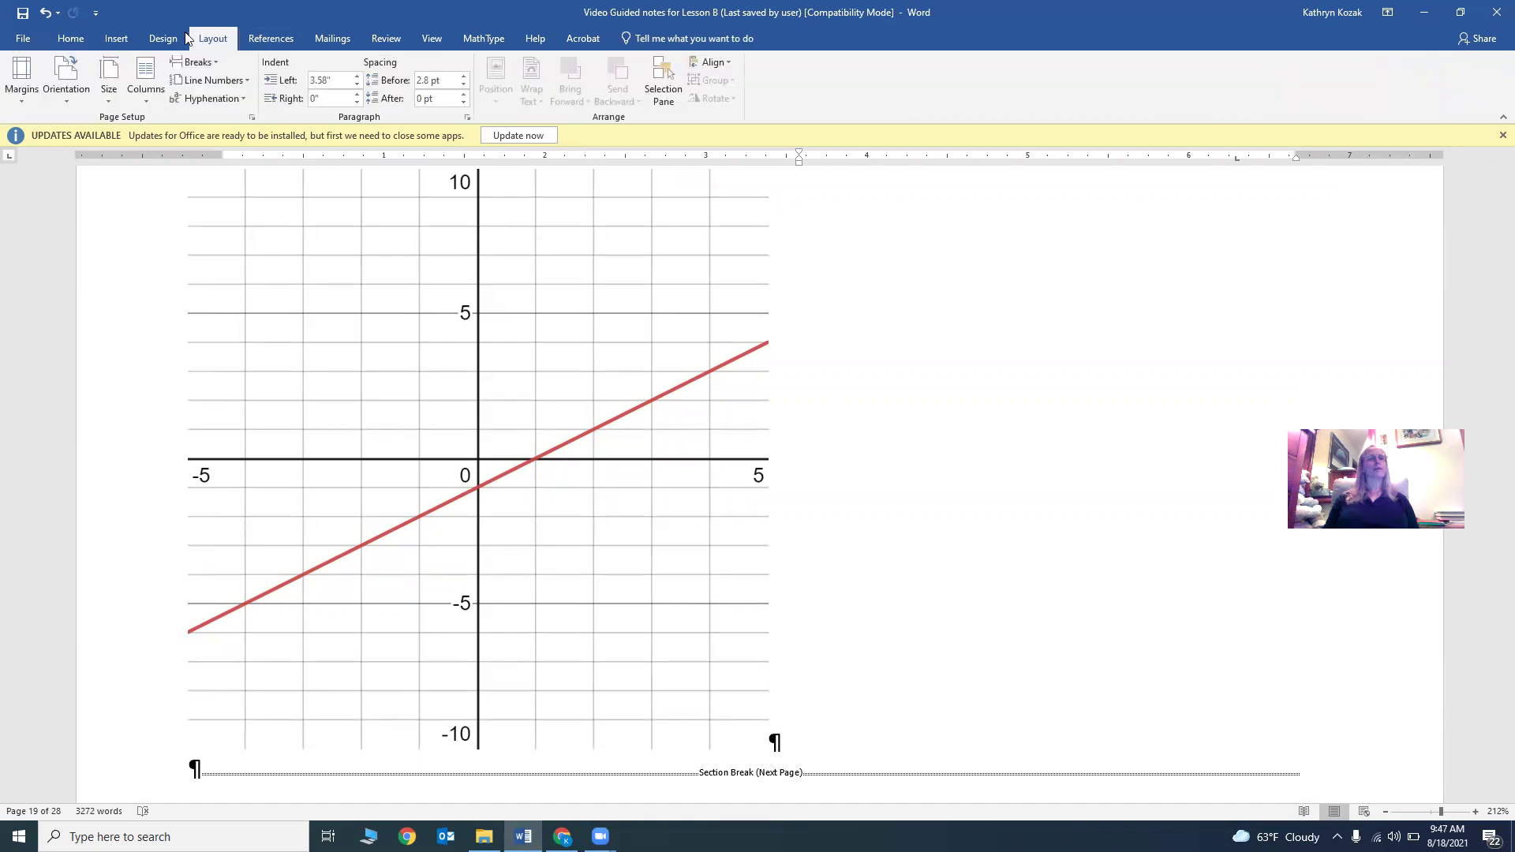
click(116, 39)
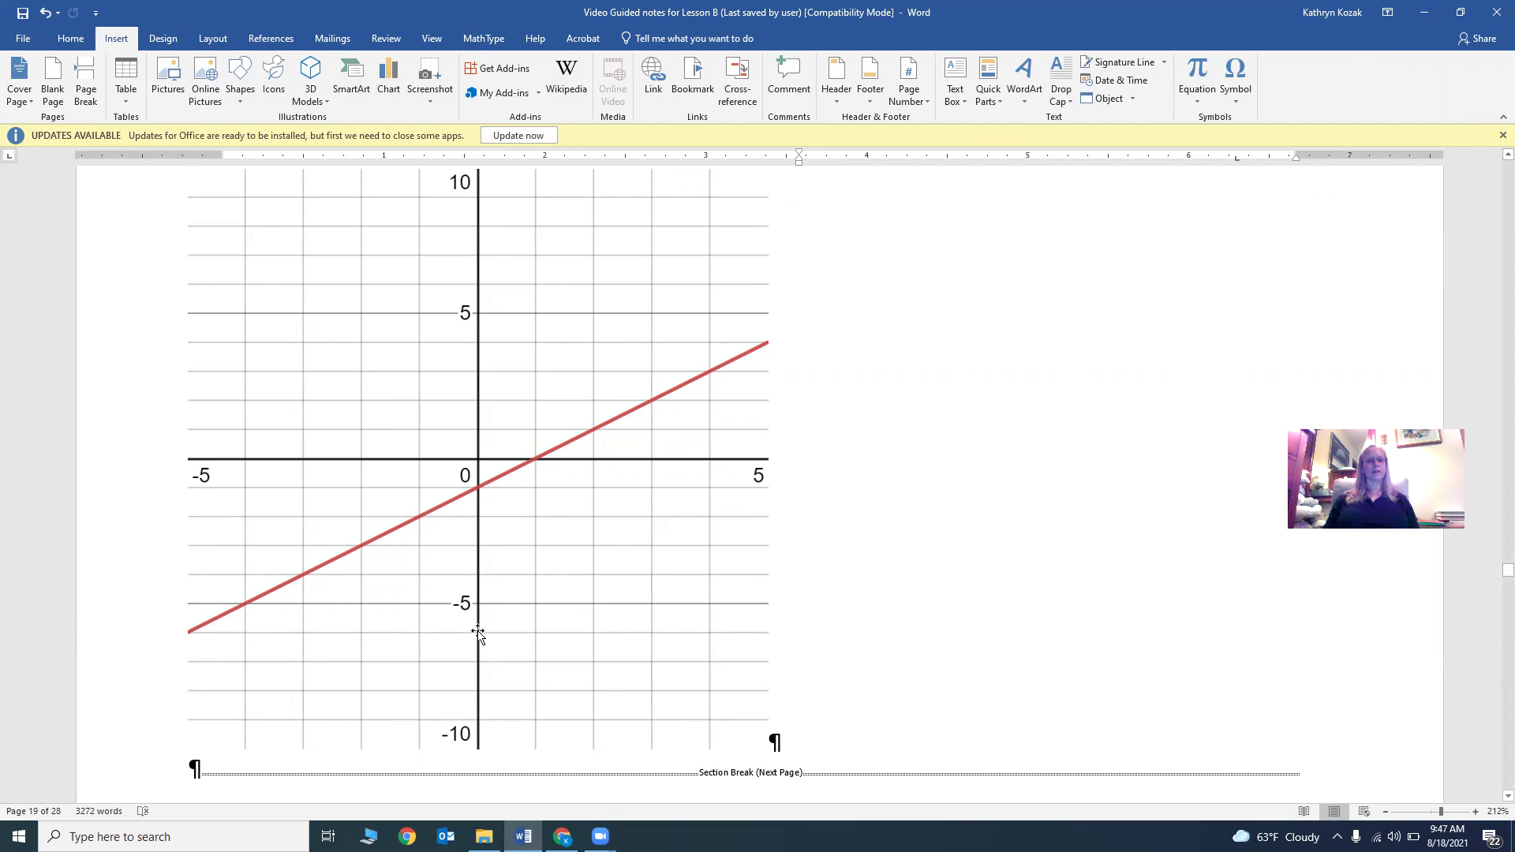
scroll(653, 602, down, 10)
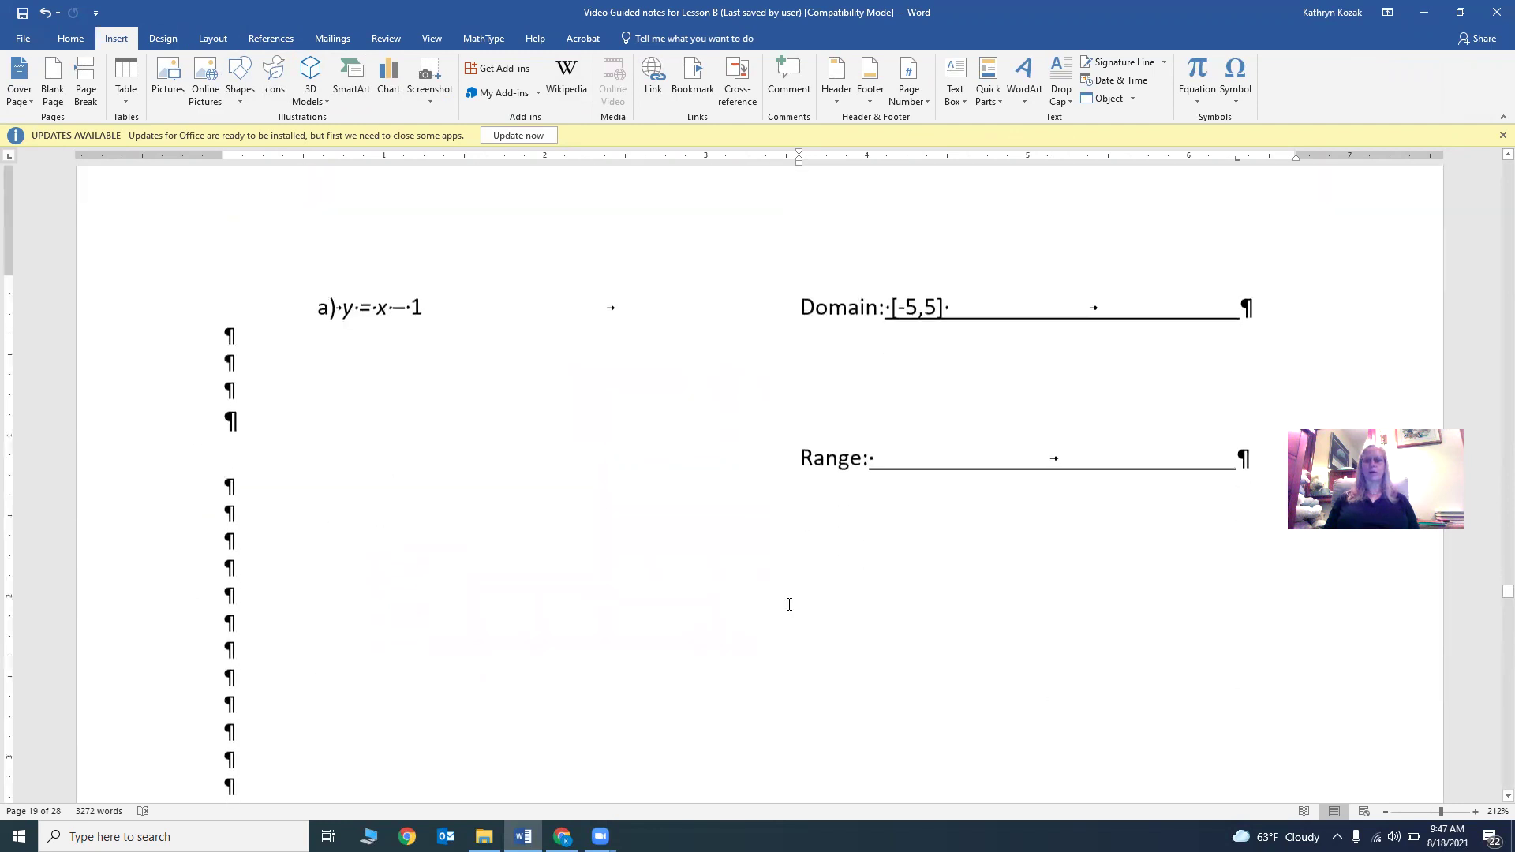
Fill in the range of y = x – 1 as [-6,4] on the blank line of part a
click(898, 423)
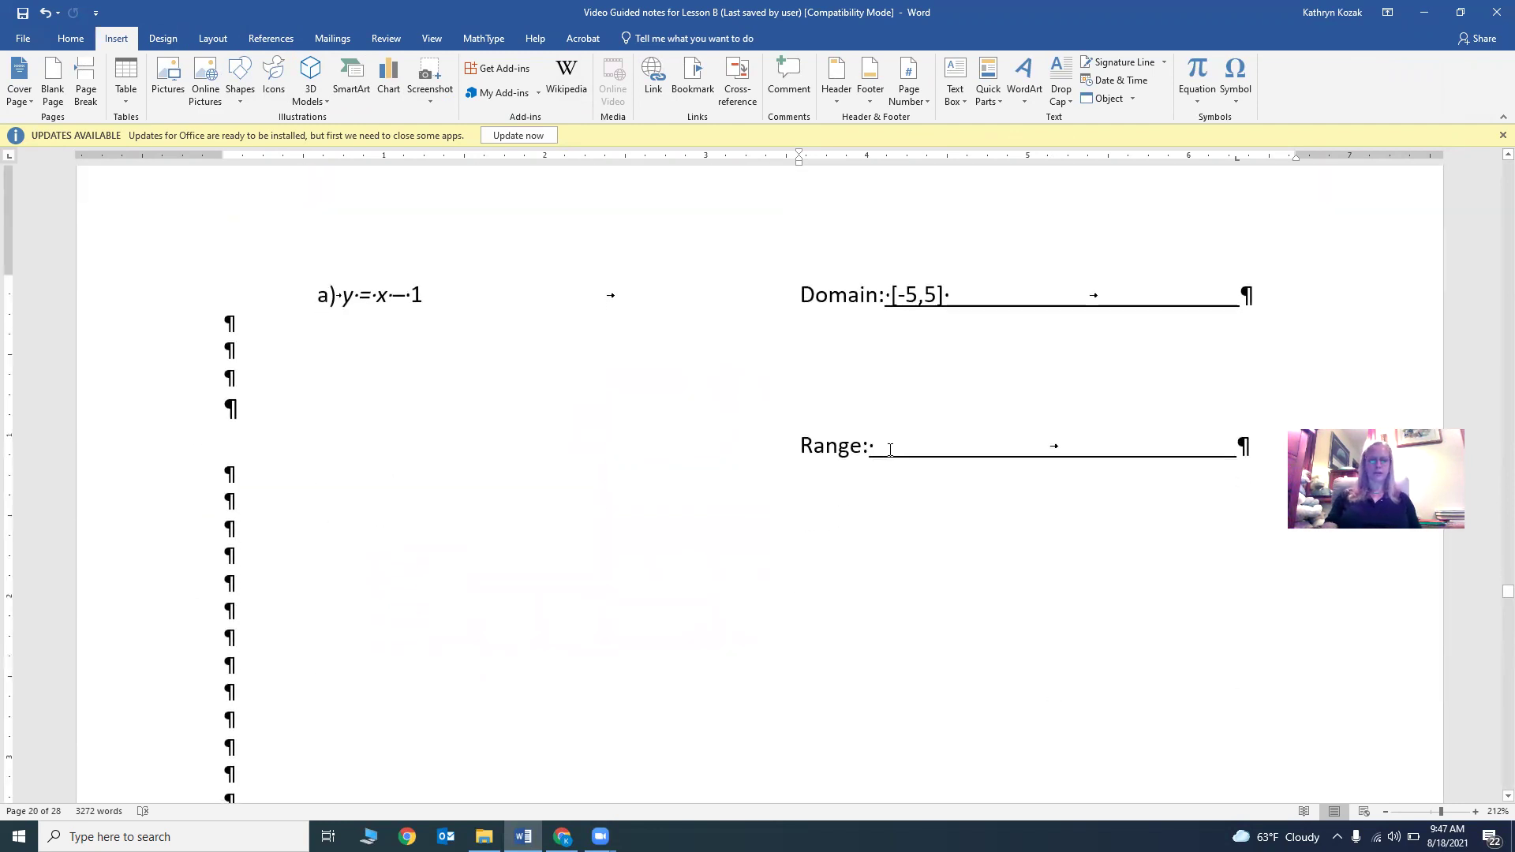
text([-6,)
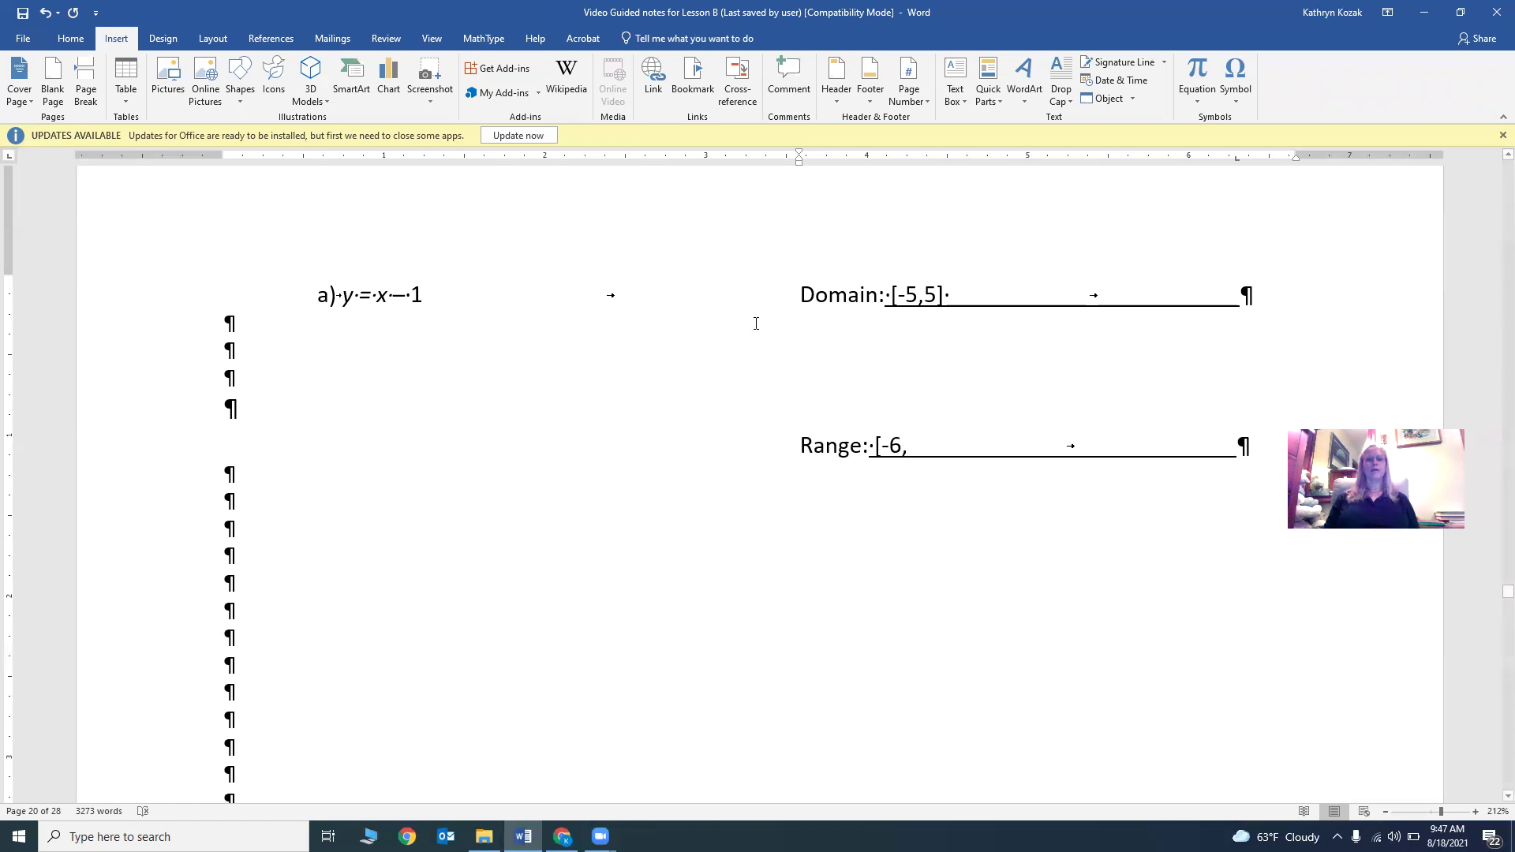
scroll(641, 391, up, 10)
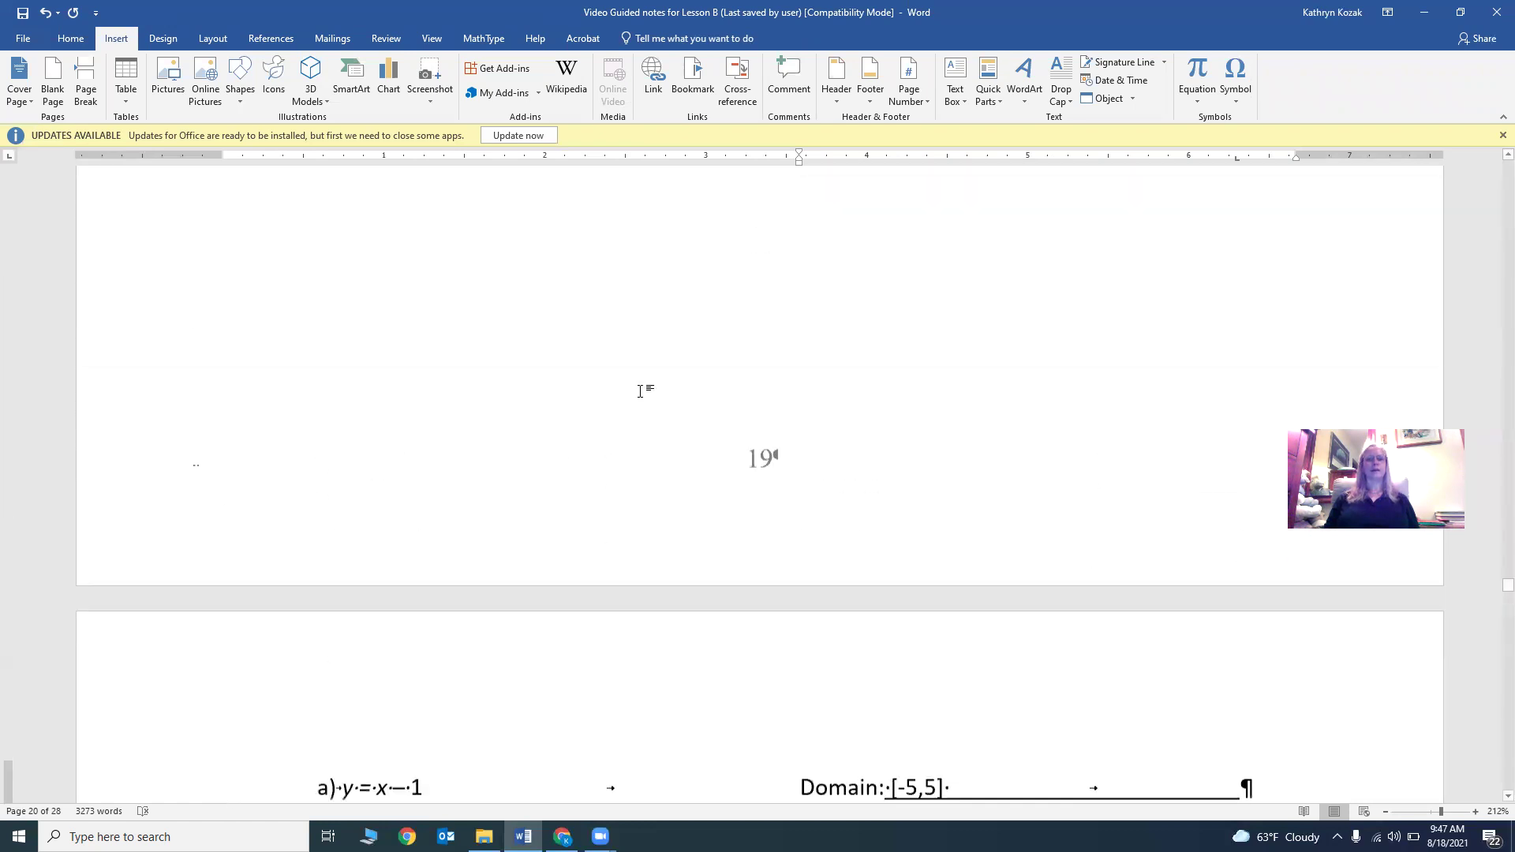
scroll(641, 391, up, 4)
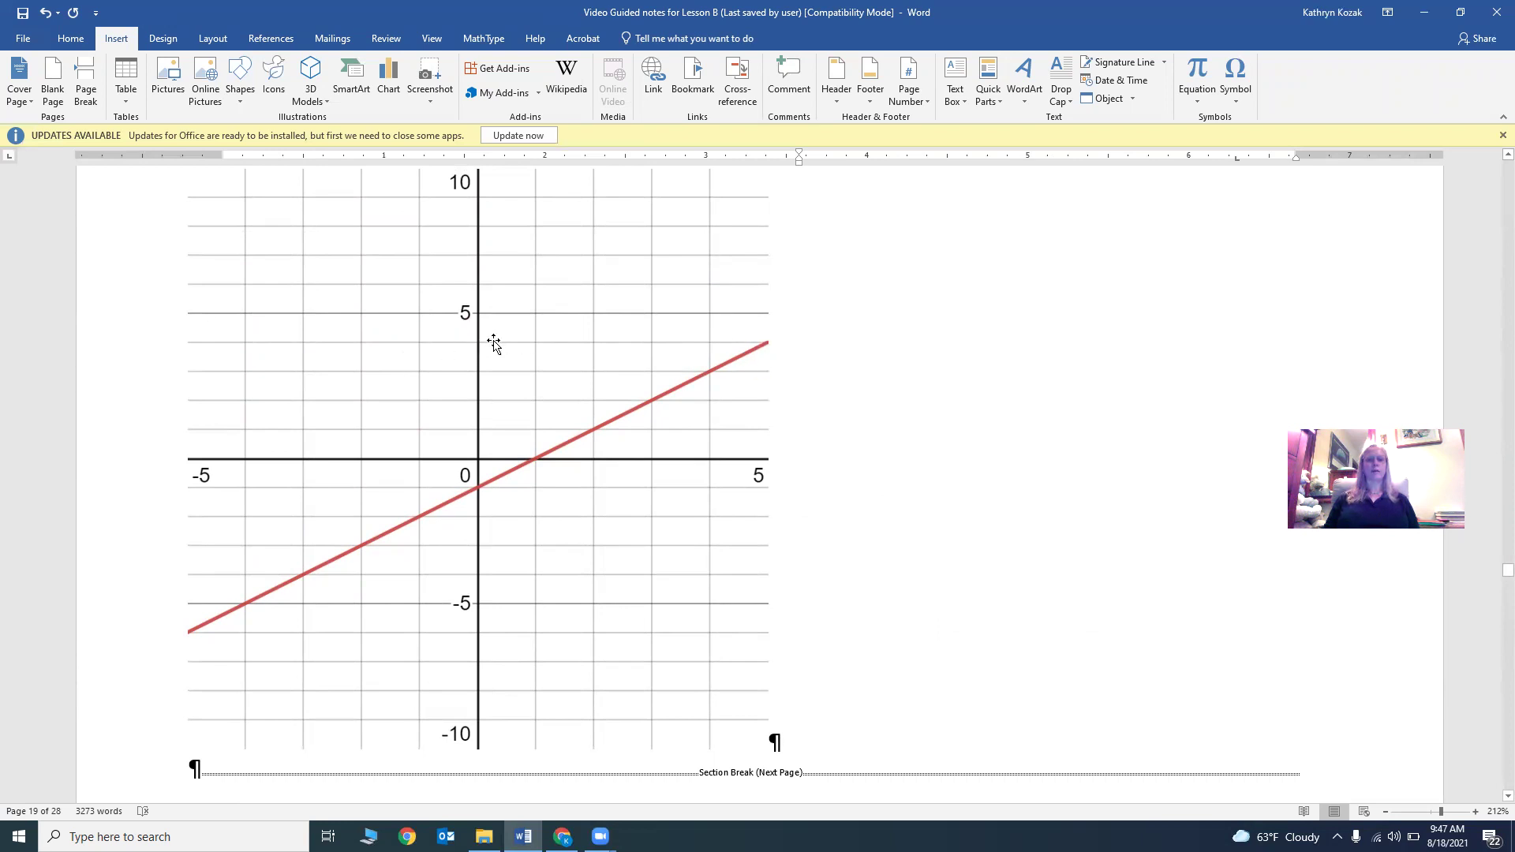
scroll(894, 513, down, 10)
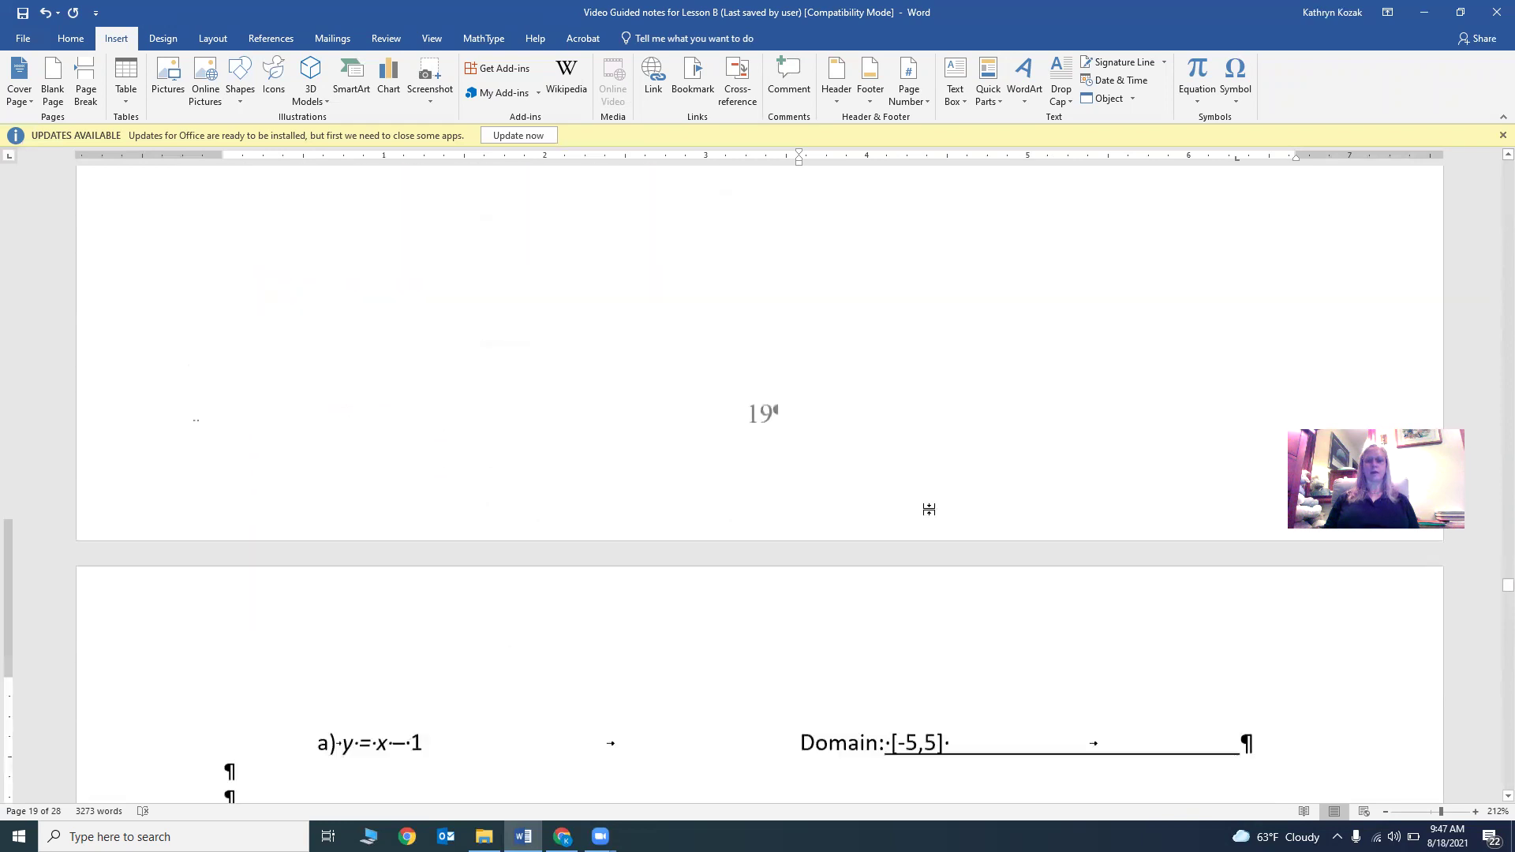
text(4])
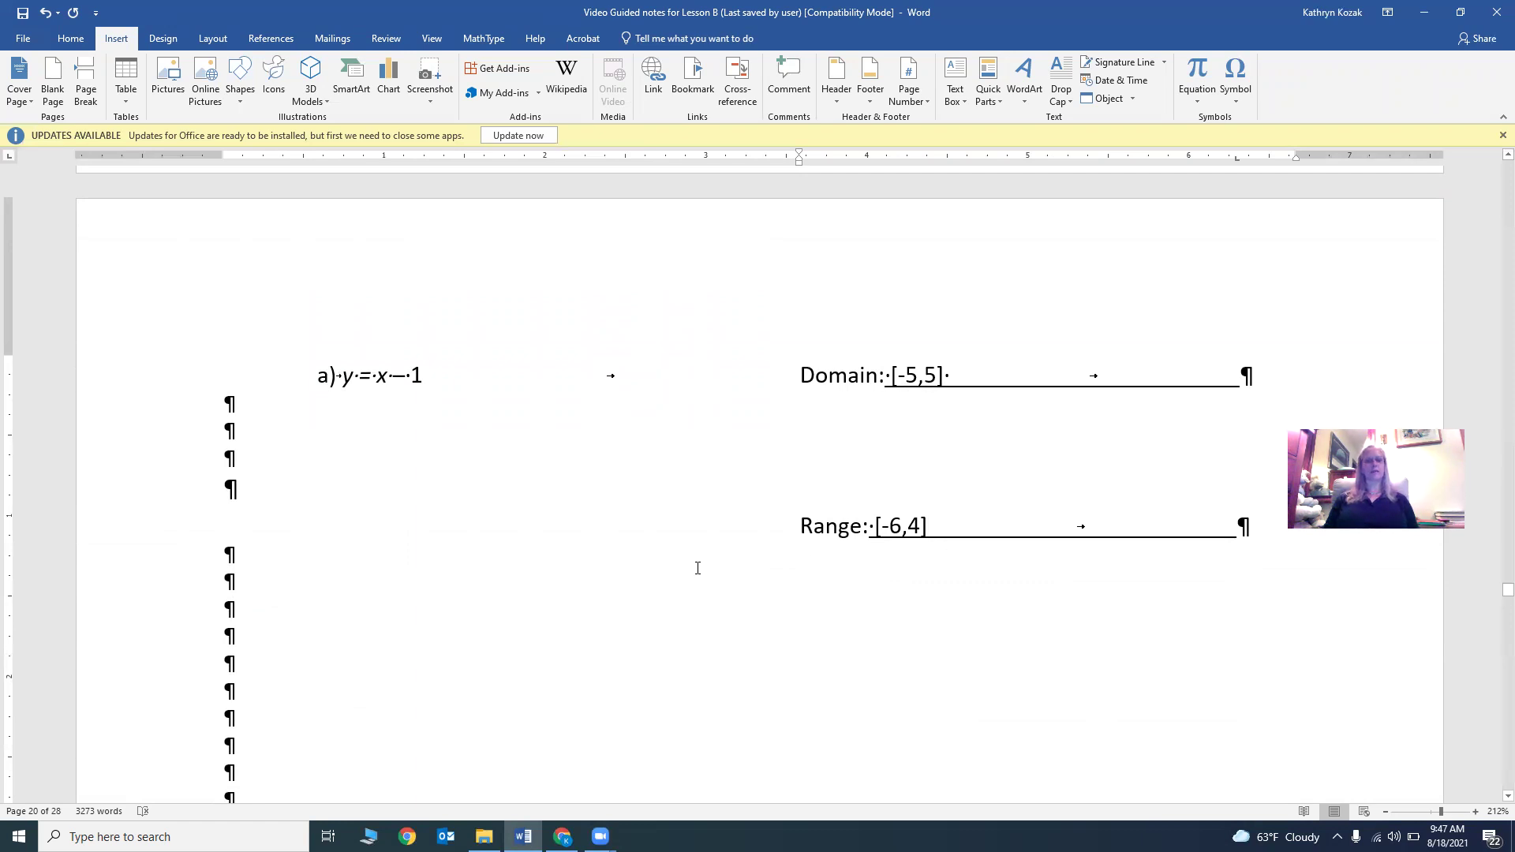
Enter the part b domain as "All real number," on the second empty line below the Domain label, indented by two tab stops
scroll(685, 568, down, 2)
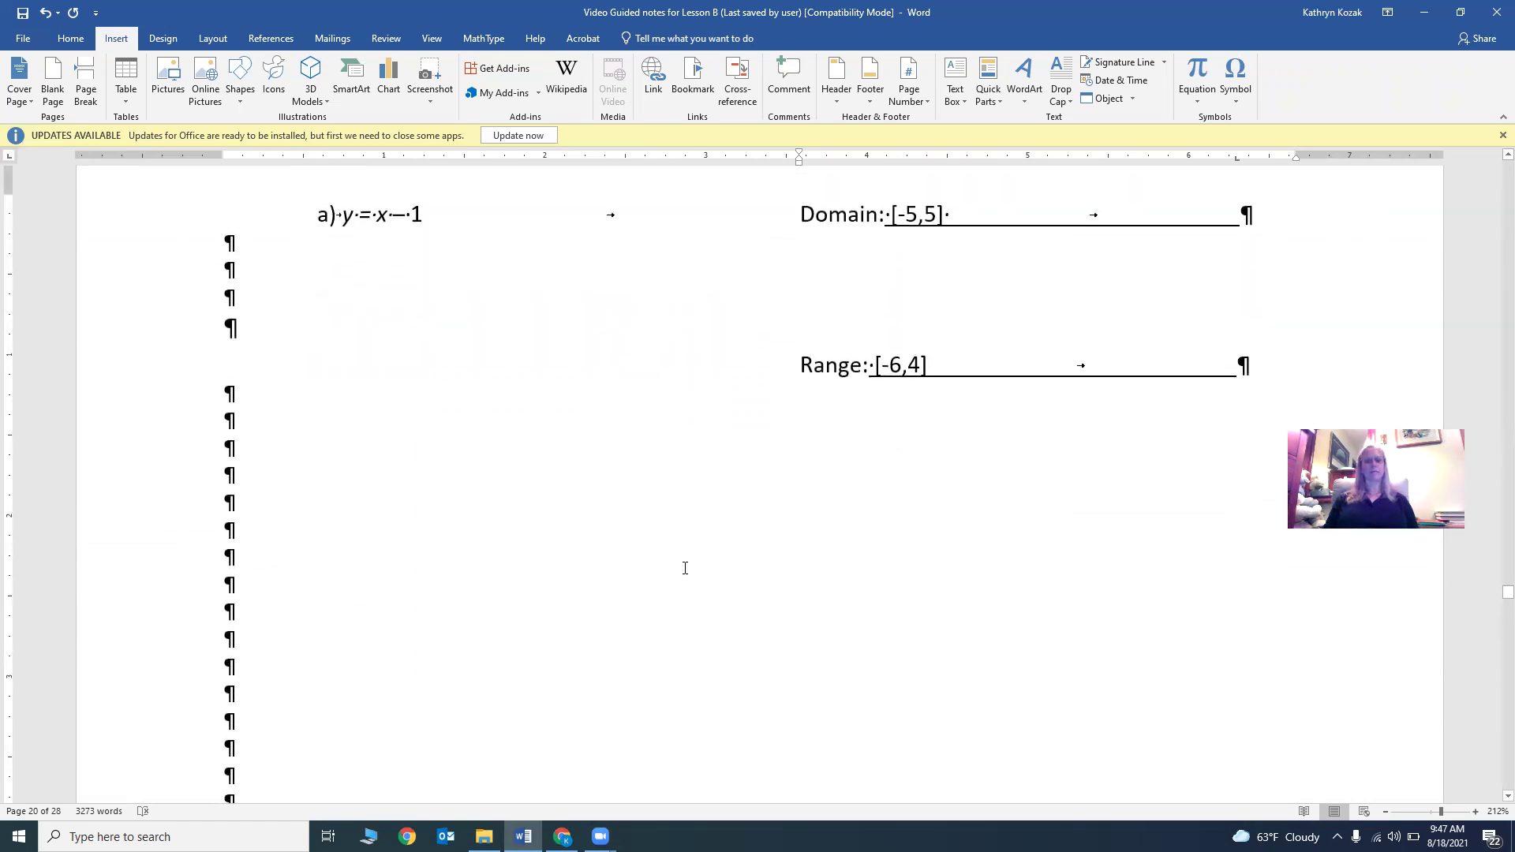
scroll(685, 568, down, 6)
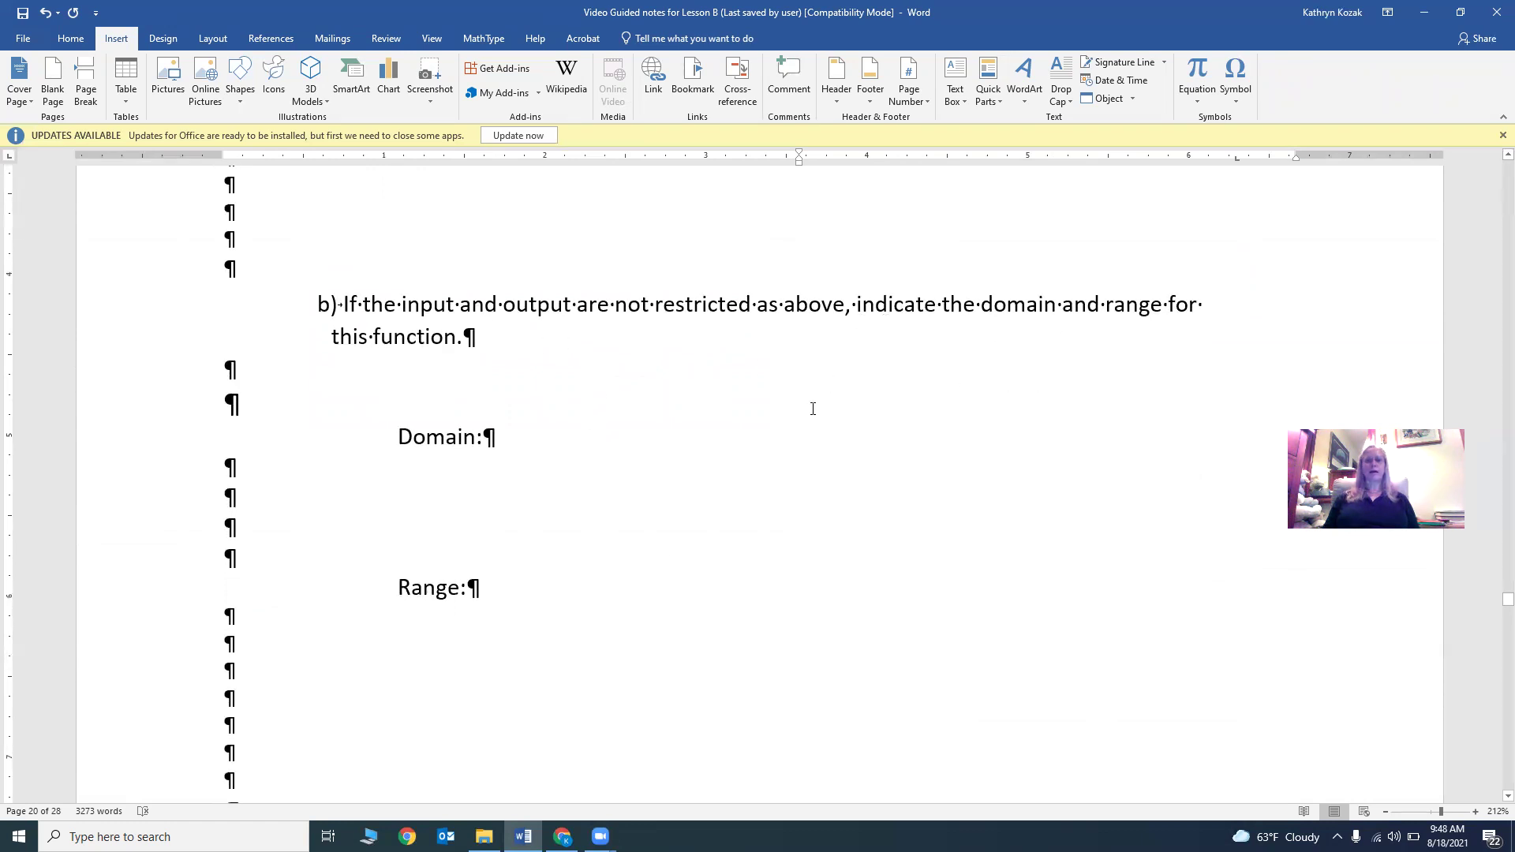
scroll(599, 402, up, 15)
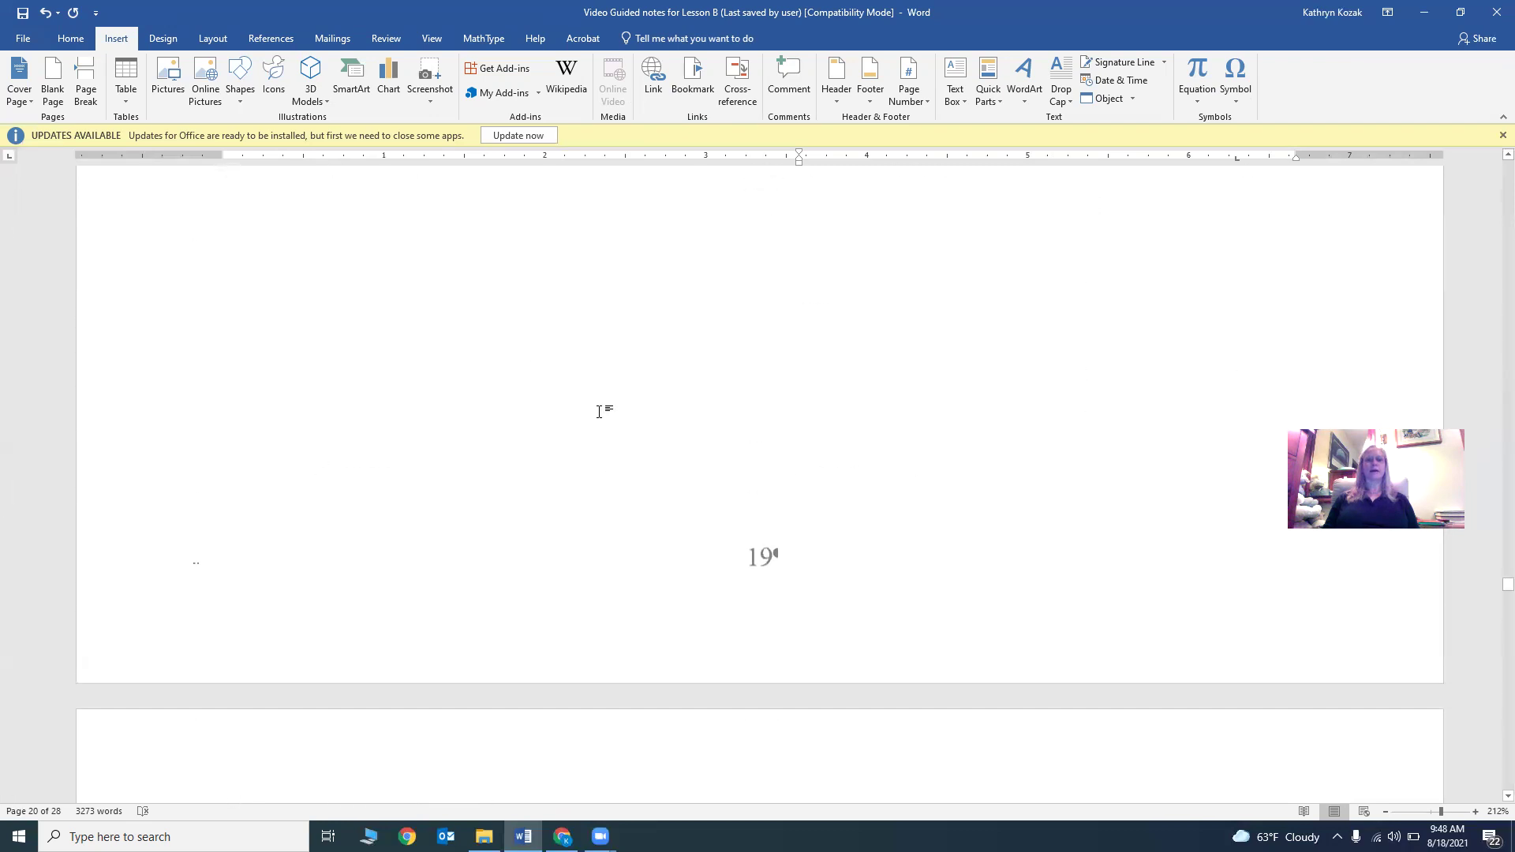
scroll(607, 413, up, 5)
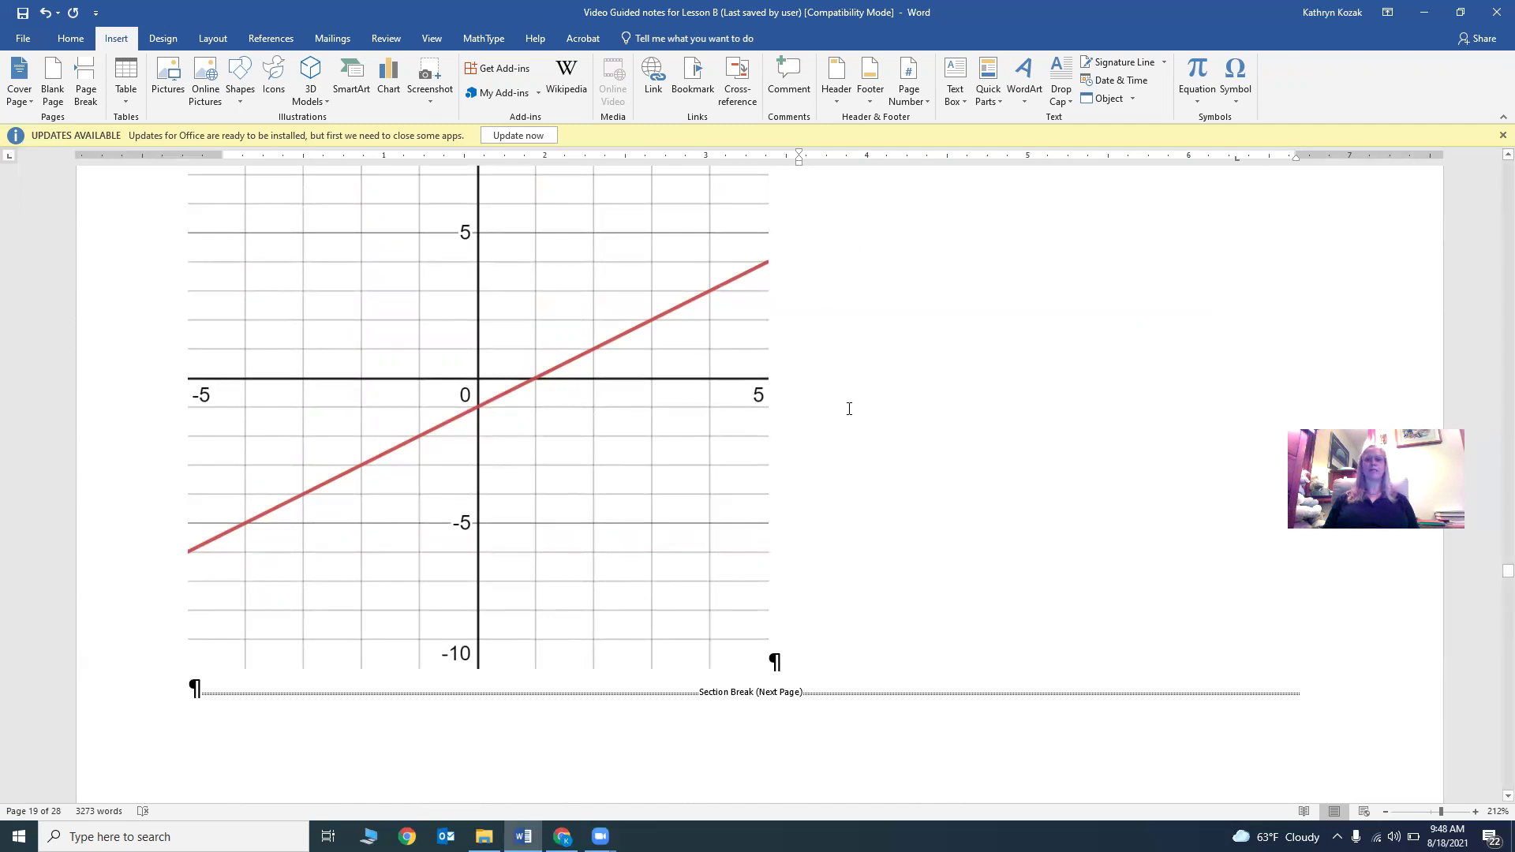
scroll(834, 606, down, 15)
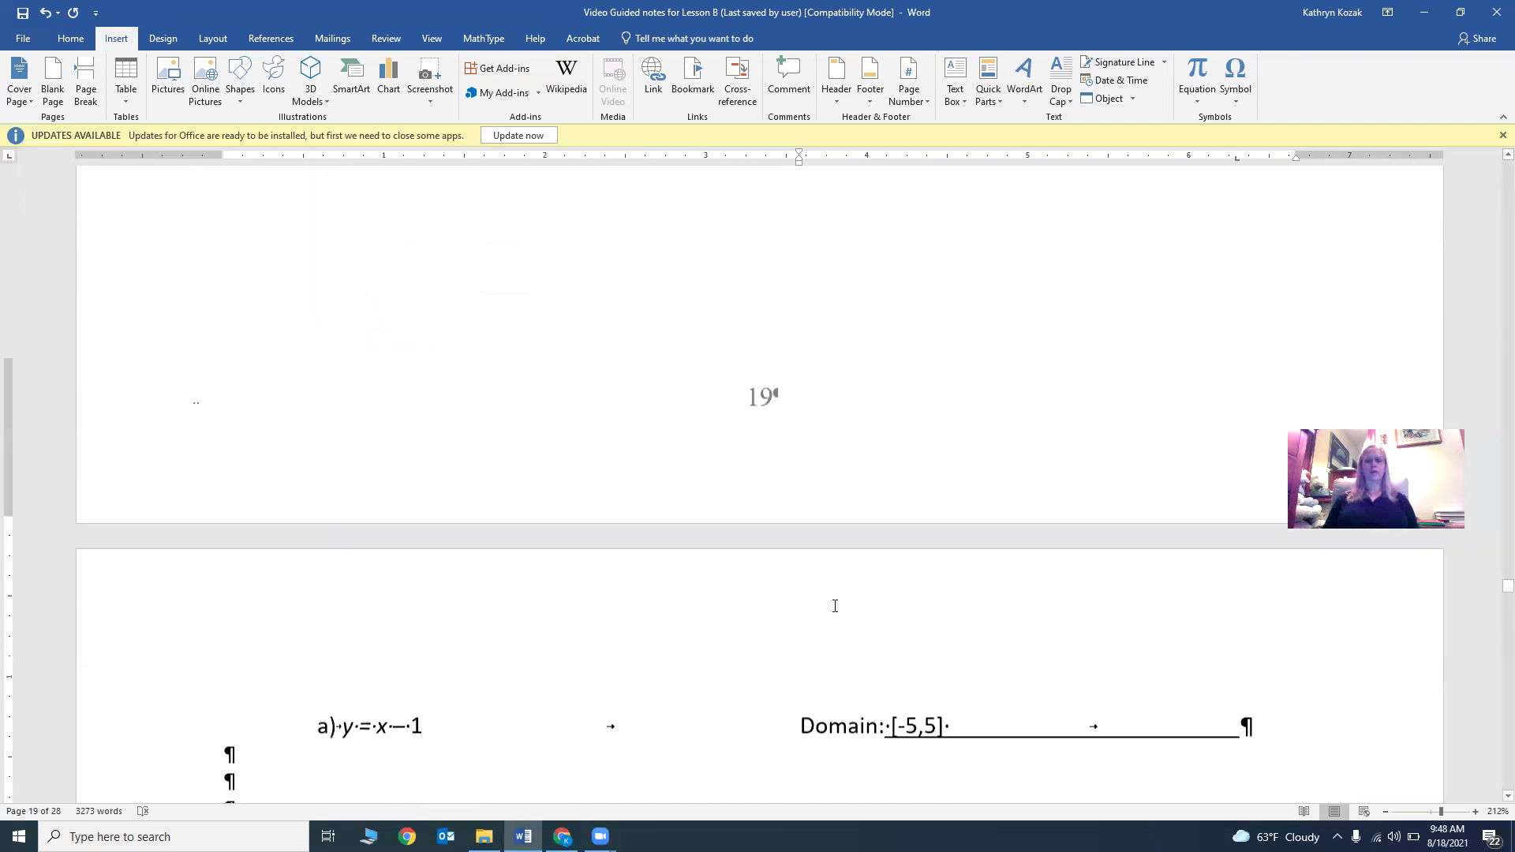
scroll(835, 606, down, 3)
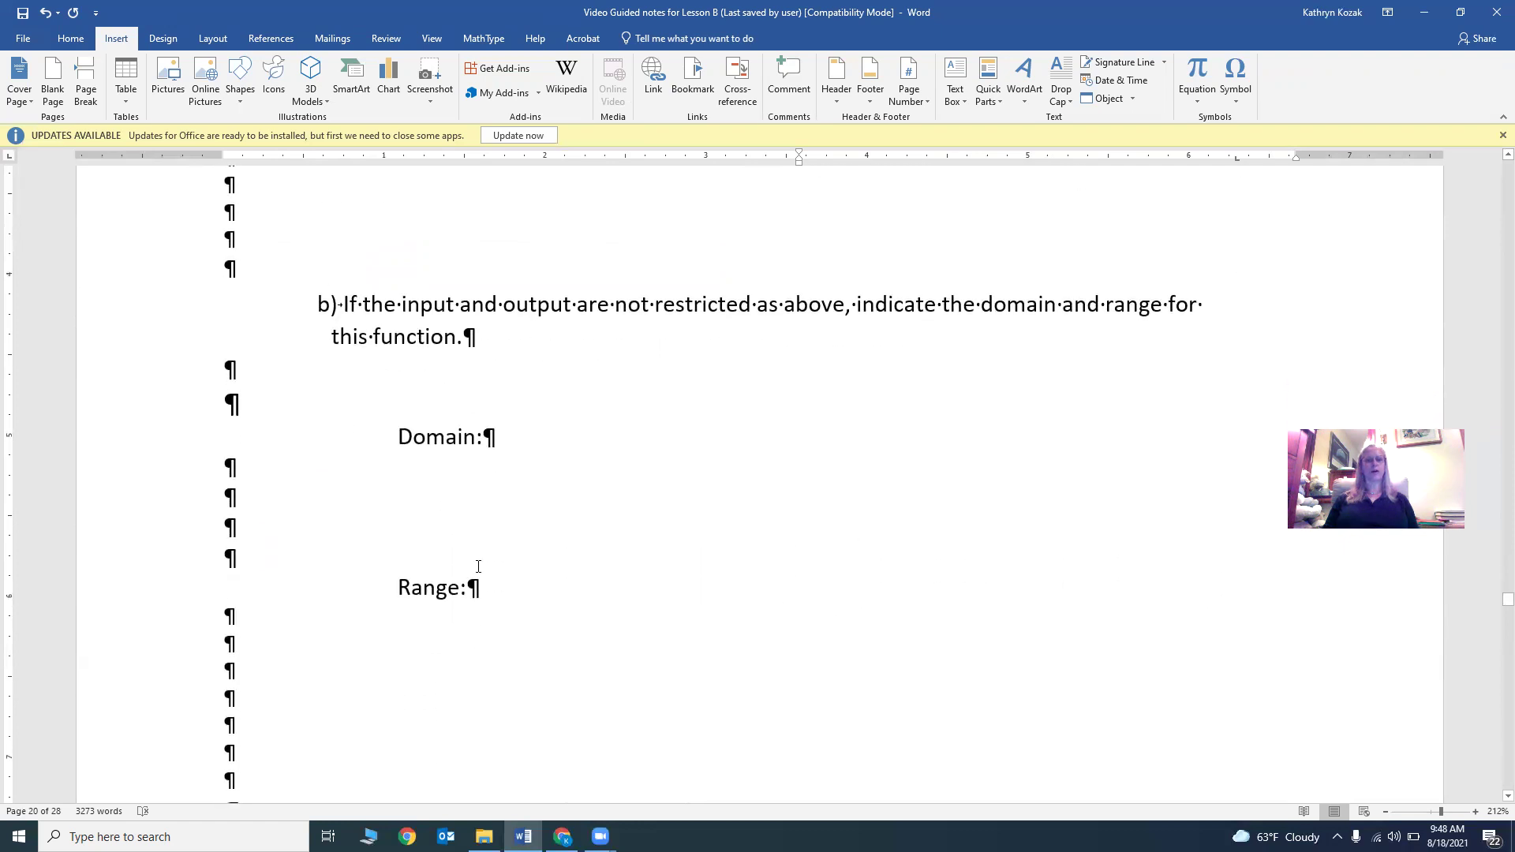
click(447, 484)
text(All)
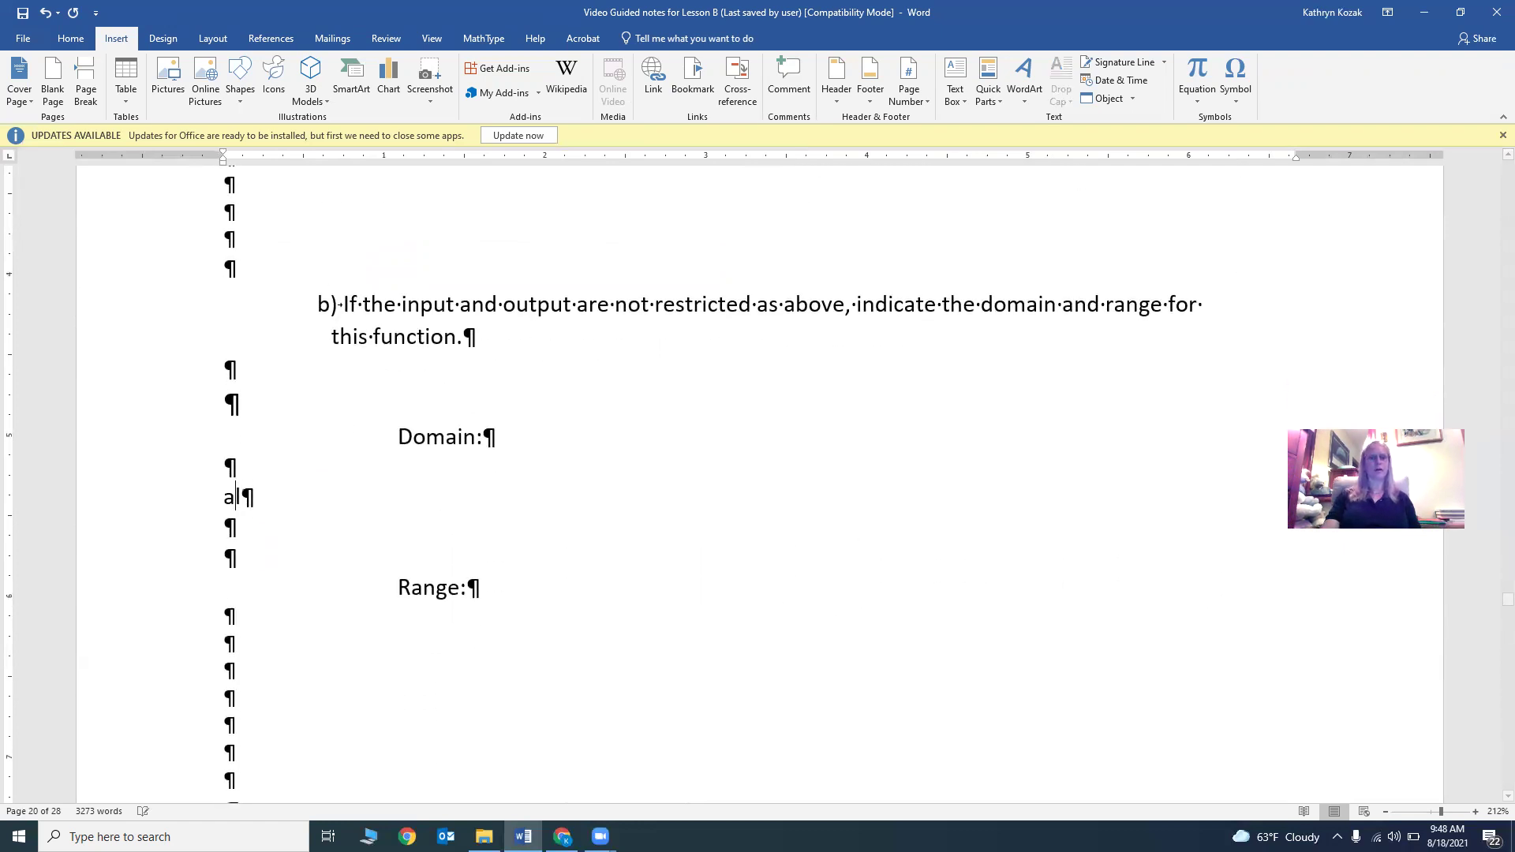
key(BackSpace)
key(BackSpace)
key(BackSpace)
key(BackSpace)
key(Tab)
key(Tab)
text(All re)
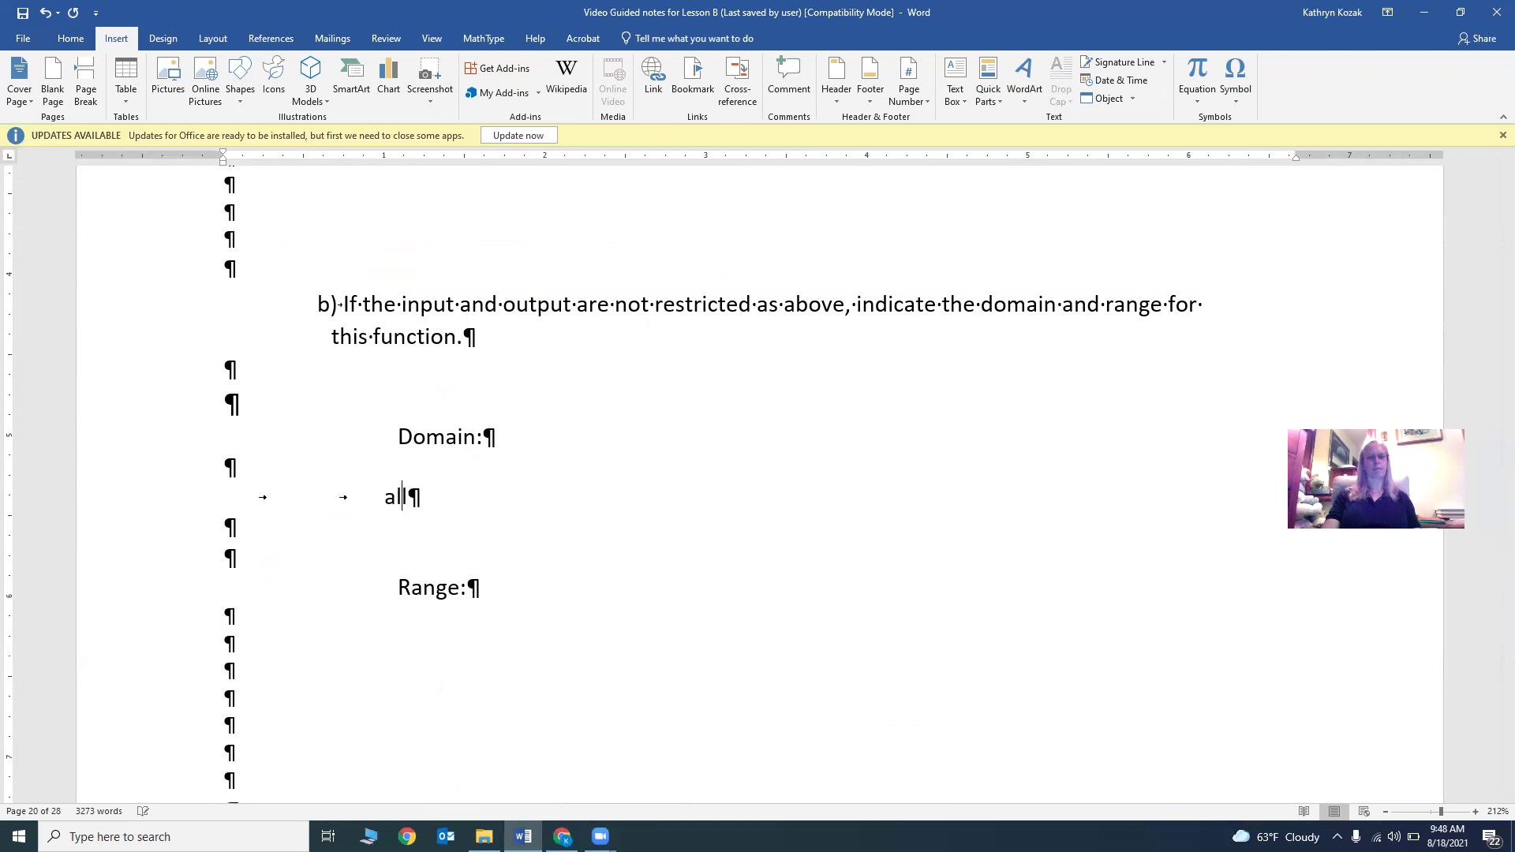
text(al number,)
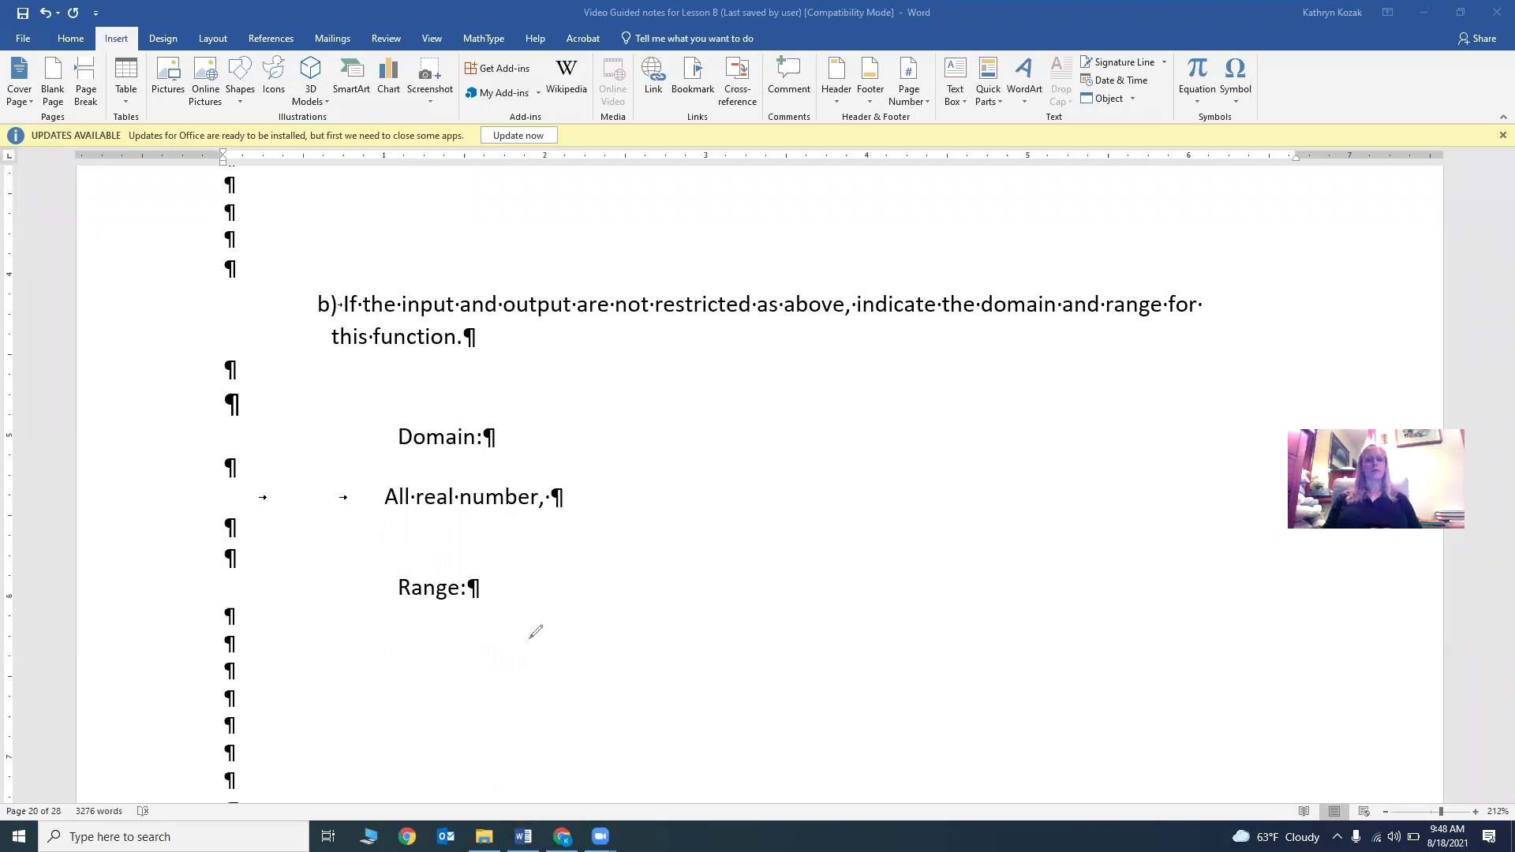
Handwrite ℝ and the interval (-∞, ∞) beside both the part b domain text and the Range label with the annotation pen
drag(513, 565, 513, 617)
drag(524, 566, 527, 620)
mouse_move(512, 565)
mouse_down()
mouse_move(563, 565)
mouse_move(571, 626)
mouse_up()
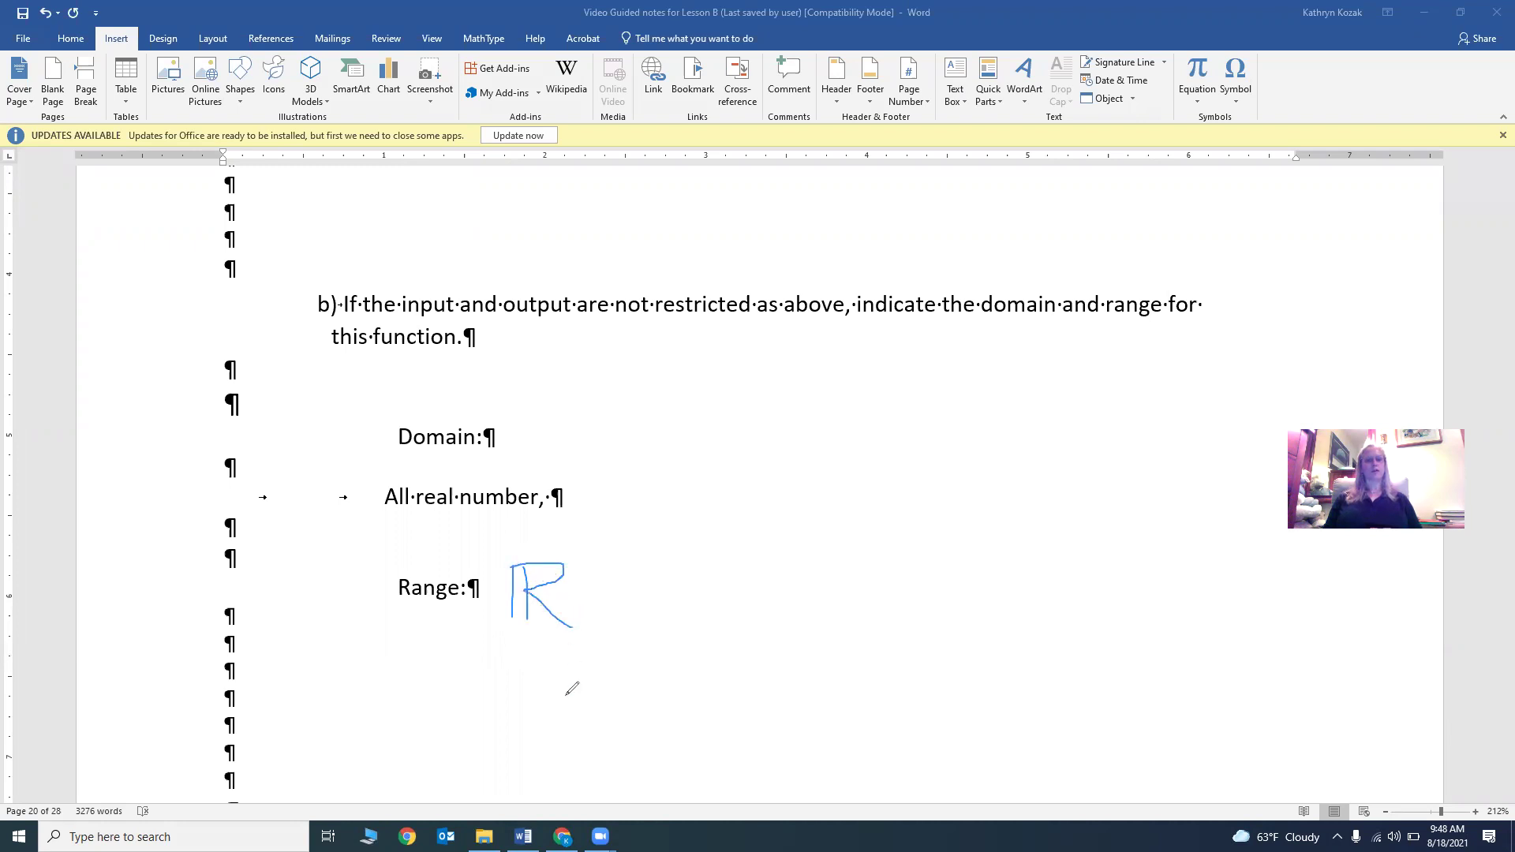
mouse_move(590, 476)
mouse_down()
mouse_move(591, 515)
mouse_move(617, 473)
mouse_move(609, 496)
mouse_move(636, 513)
mouse_up()
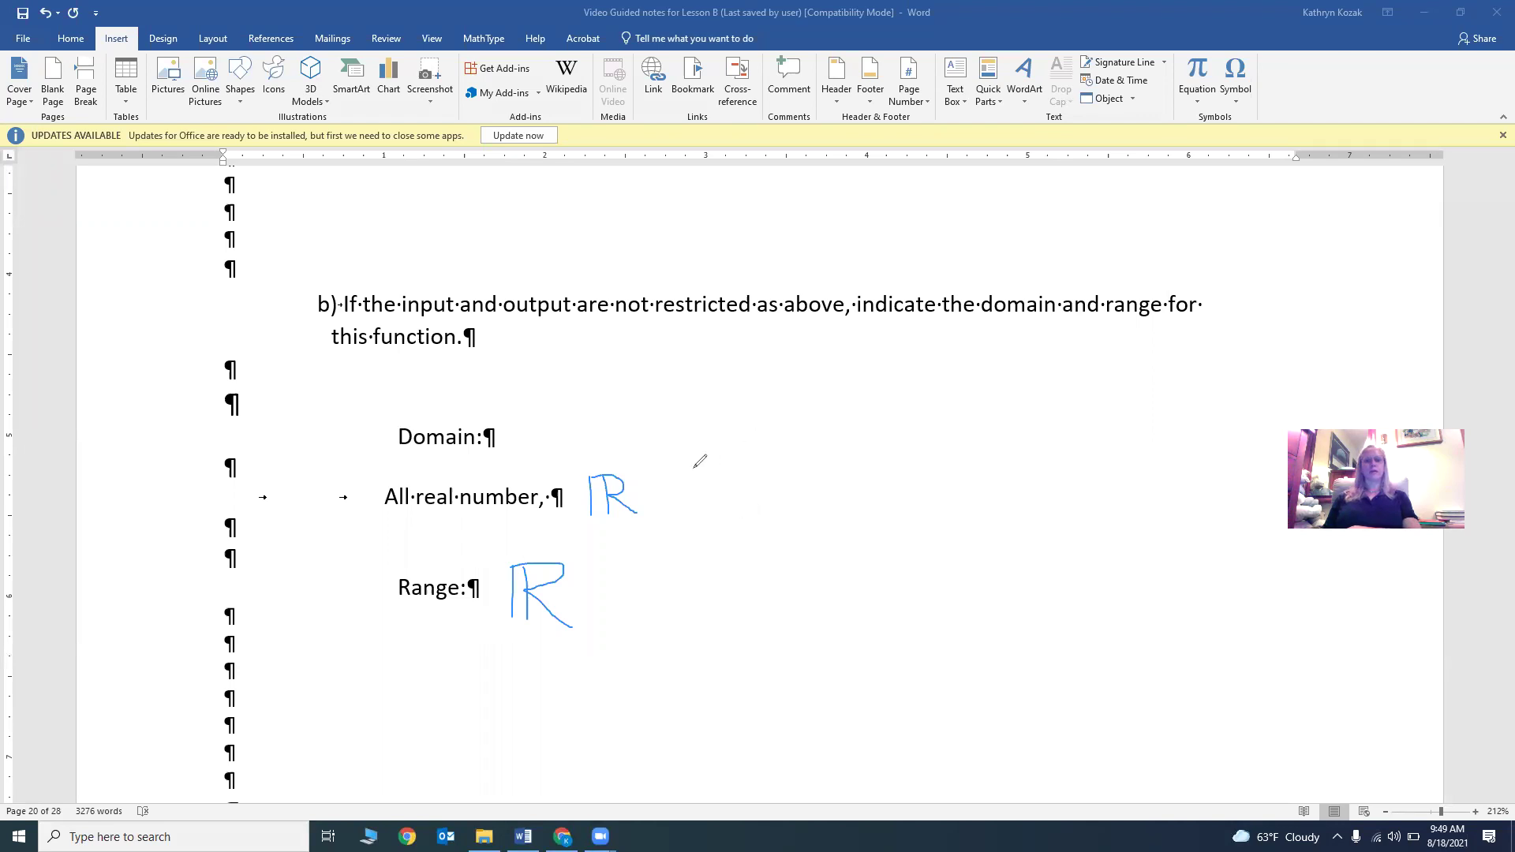
mouse_move(693, 469)
mouse_down()
mouse_move(699, 517)
mouse_move(754, 485)
mouse_move(783, 521)
mouse_move(839, 483)
mouse_move(809, 495)
mouse_move(849, 527)
mouse_up()
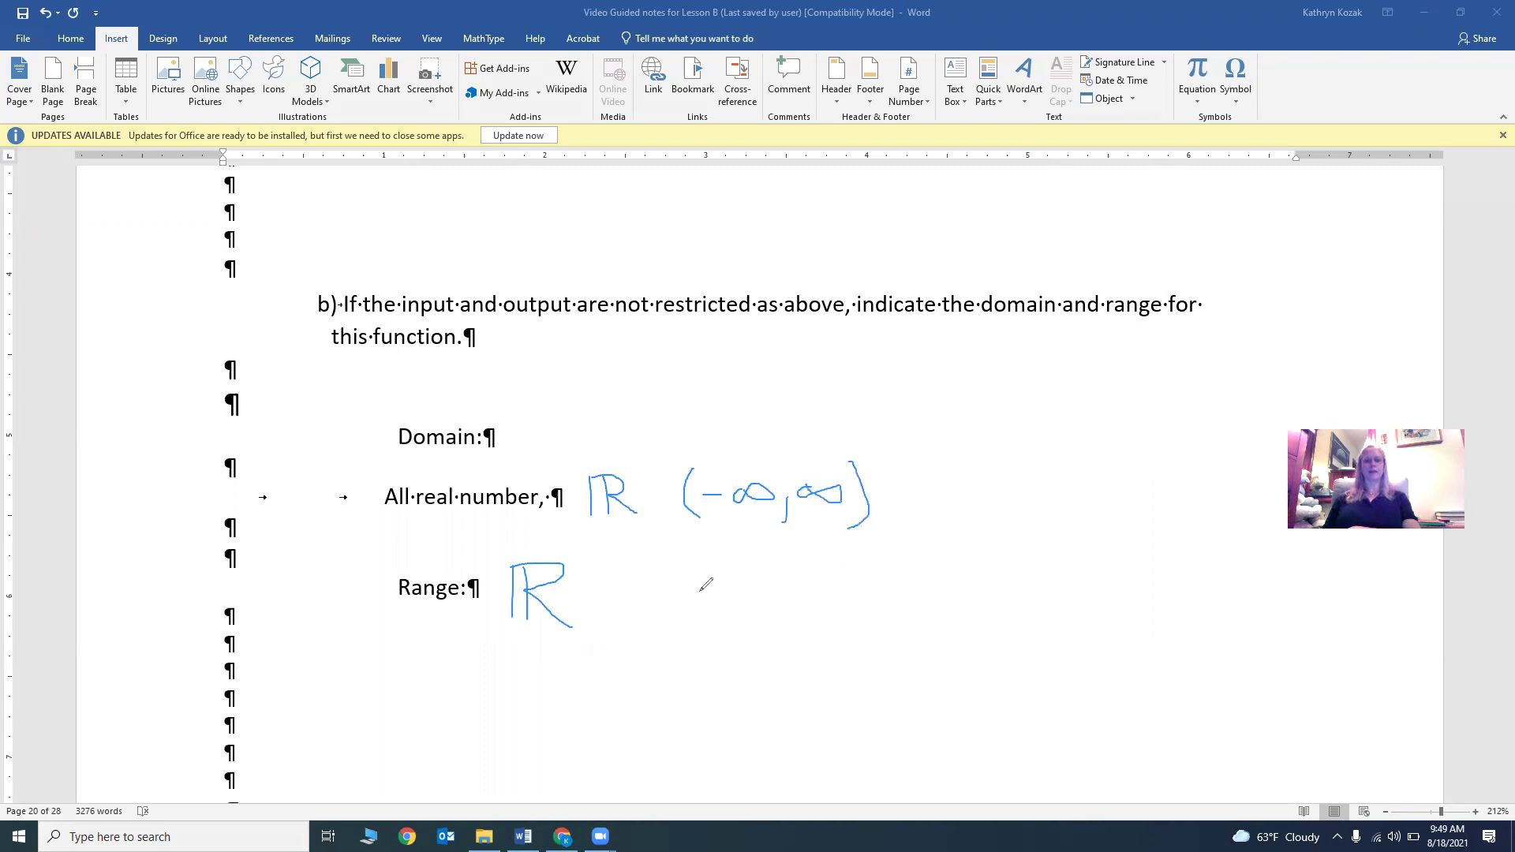
mouse_move(672, 570)
mouse_down()
mouse_move(658, 623)
mouse_move(691, 592)
mouse_move(738, 588)
mouse_move(708, 589)
mouse_move(742, 621)
mouse_move(825, 576)
mouse_move(819, 627)
mouse_up()
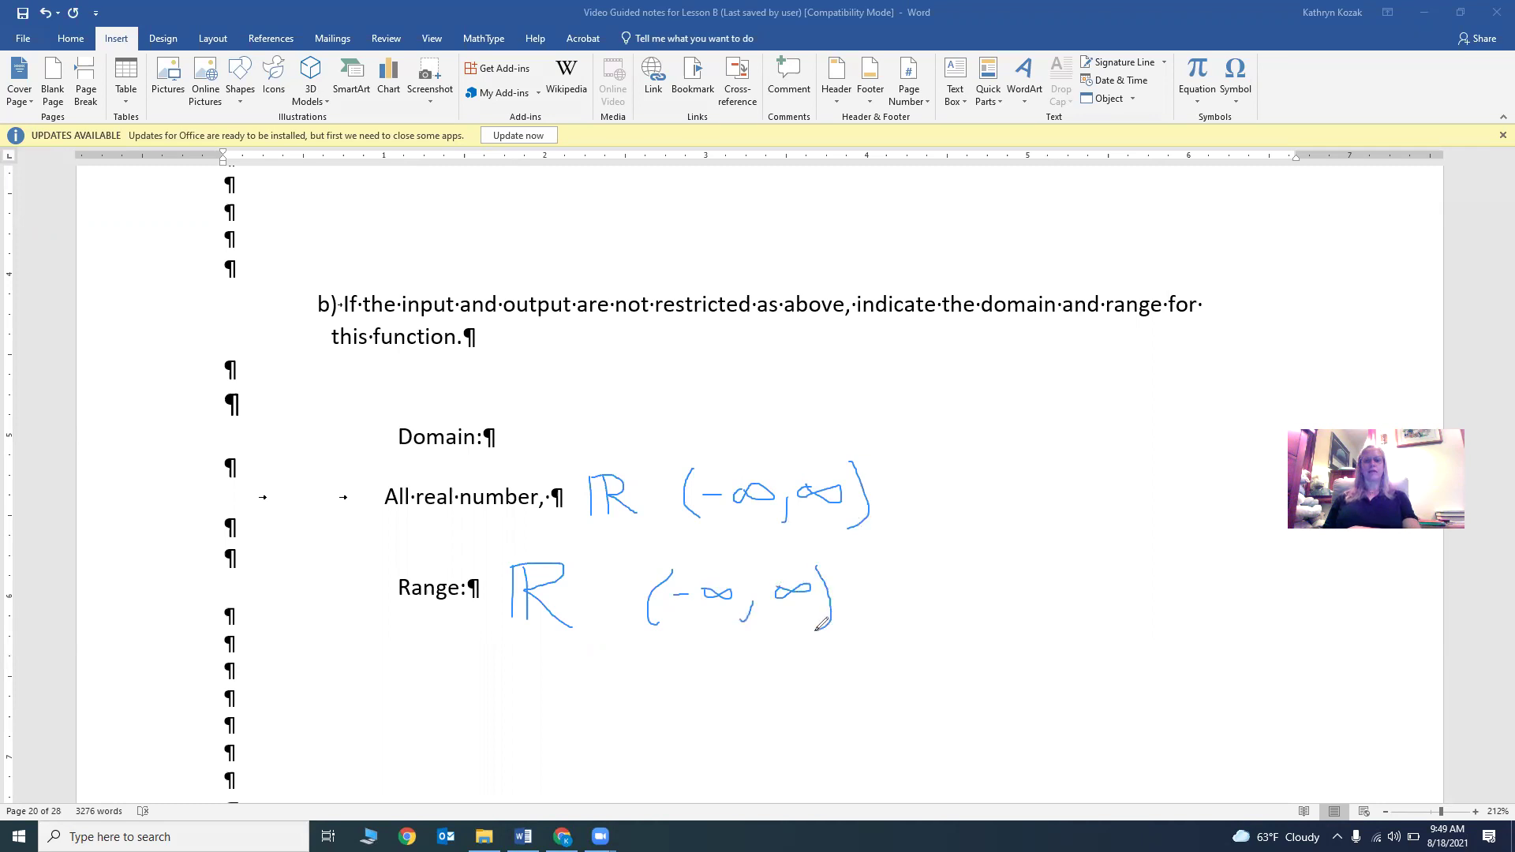